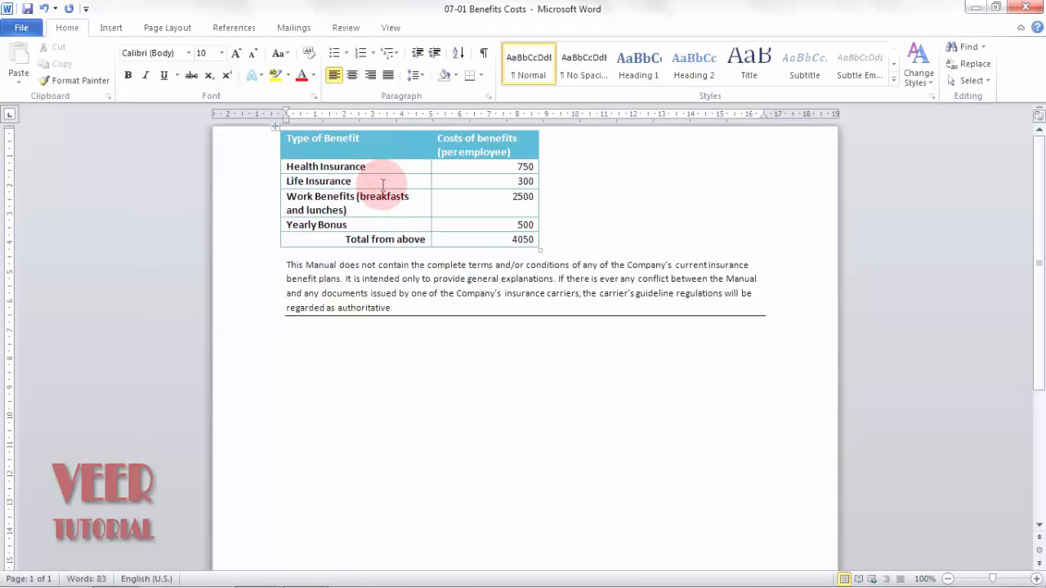
Step: Append the filler text "aldfkaslfjasdkfasdfa" to the Life Insurance cell of the benefits table
click(382, 181)
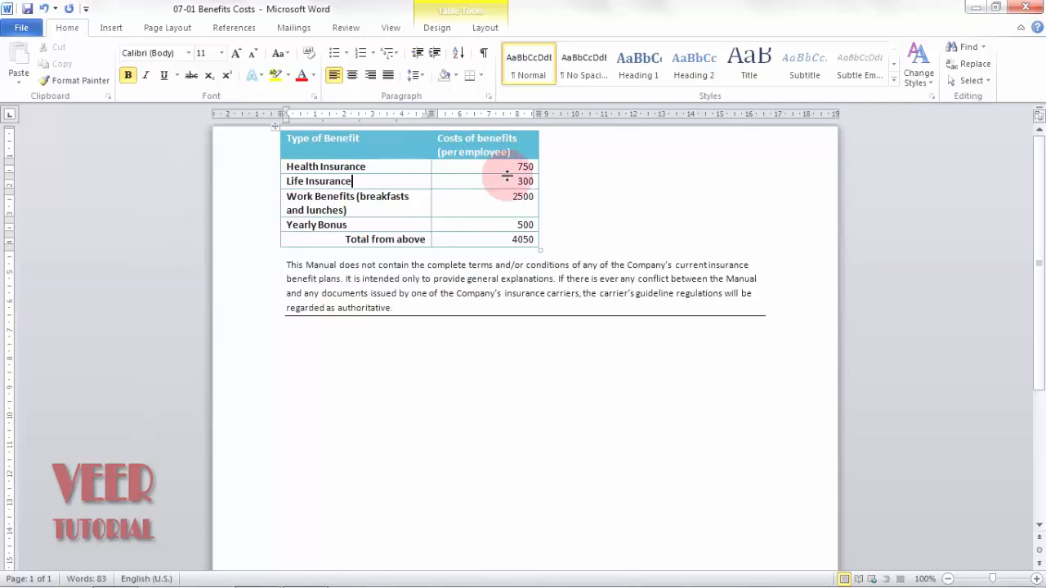
click(352, 248)
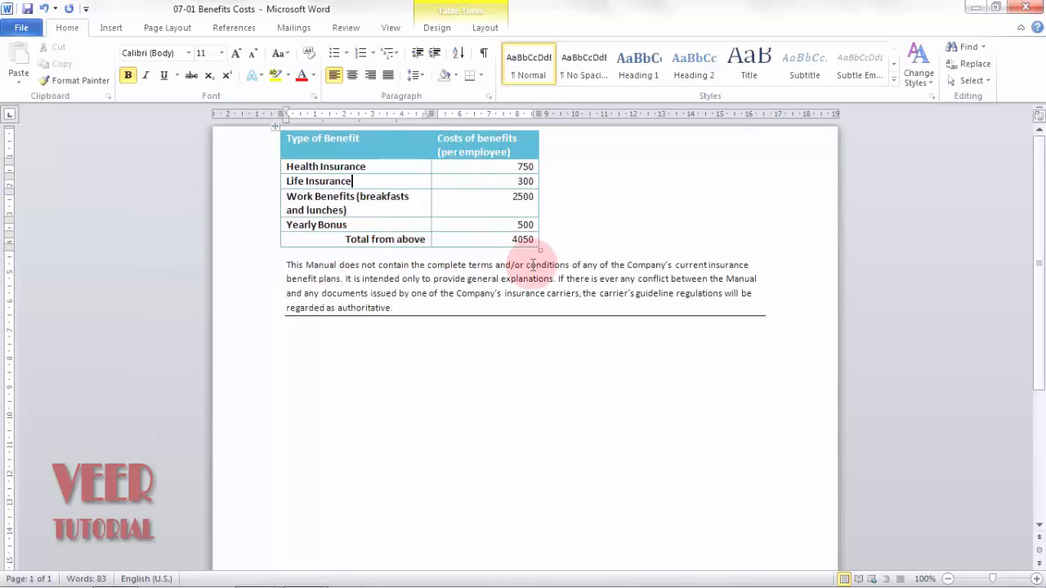
text(aldfkaslfjasdkfasdfa)
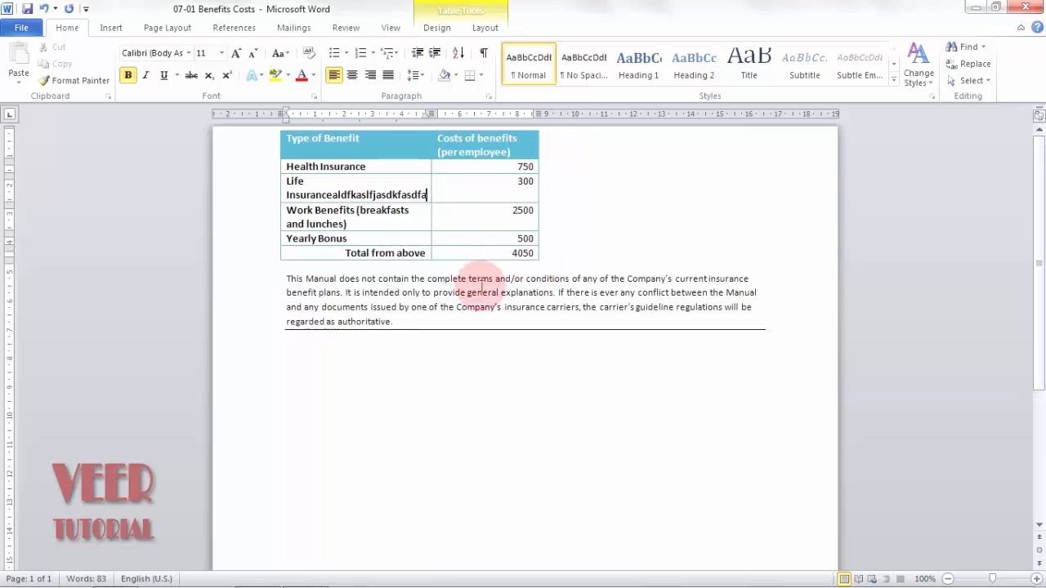
click(526, 184)
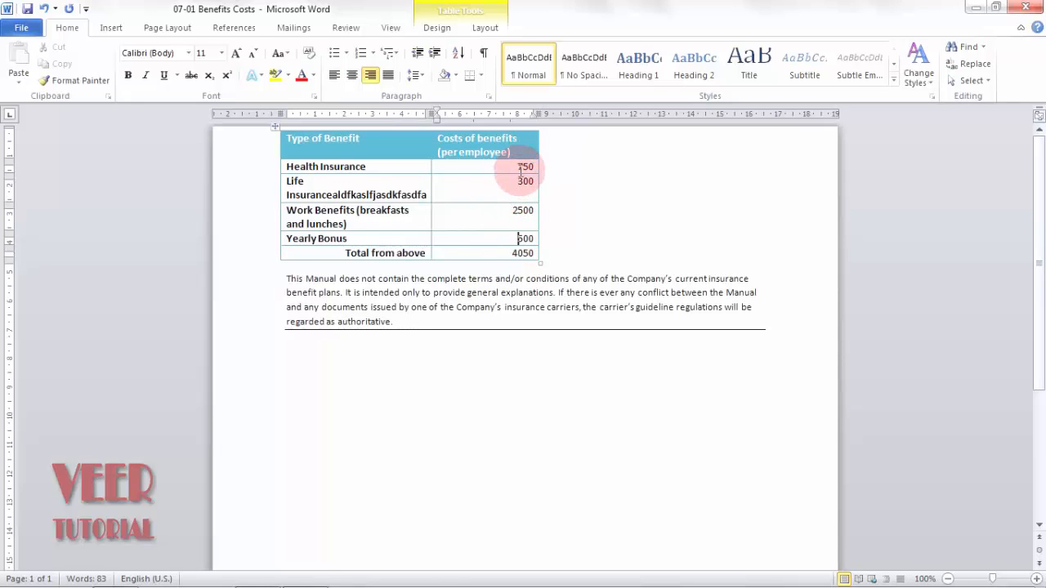
click(513, 252)
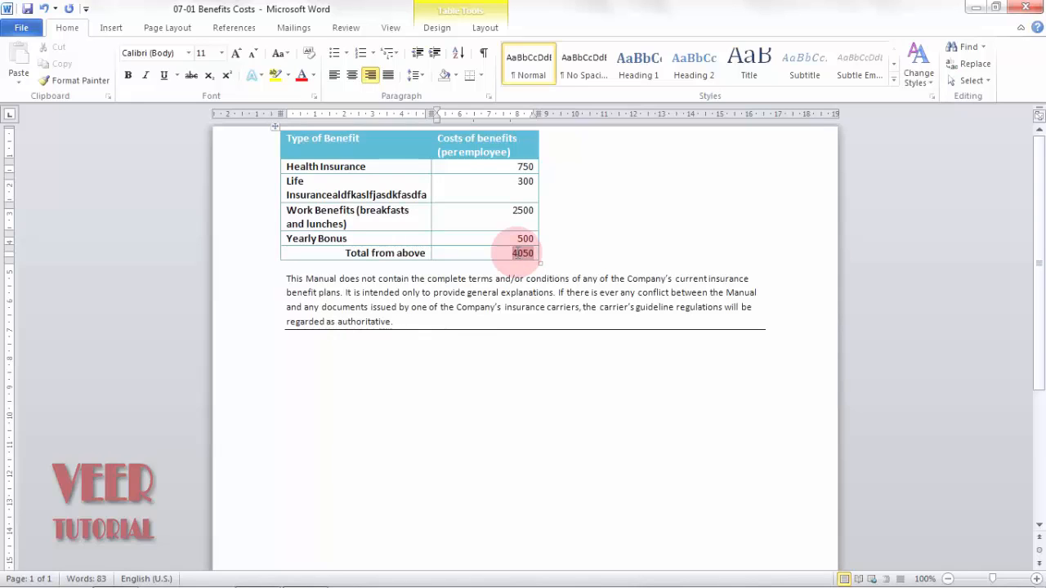
Step: Insert a table with four columns and three rows below the horizontal line under the paragraph
click(426, 396)
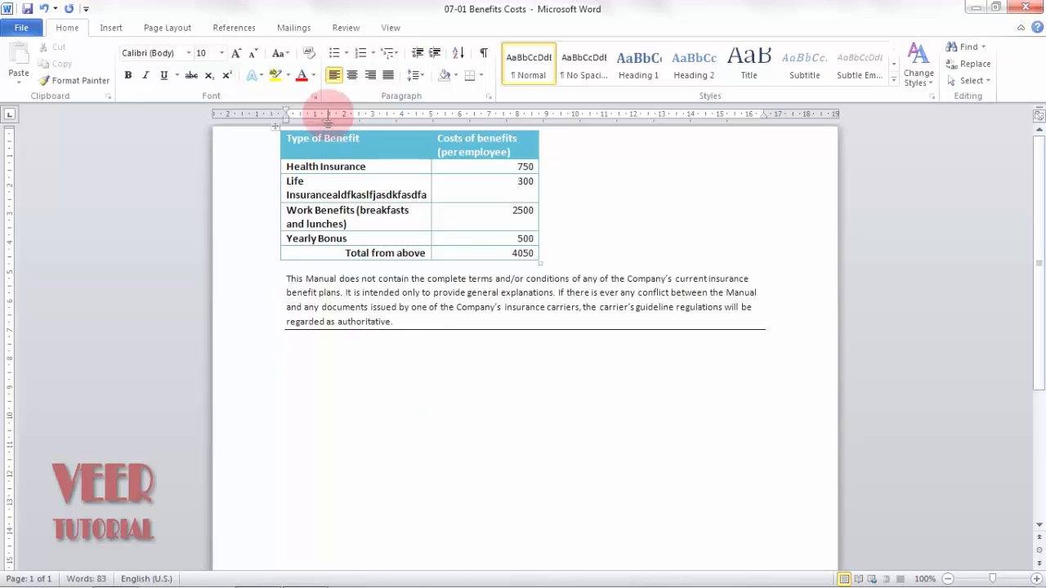
click(111, 28)
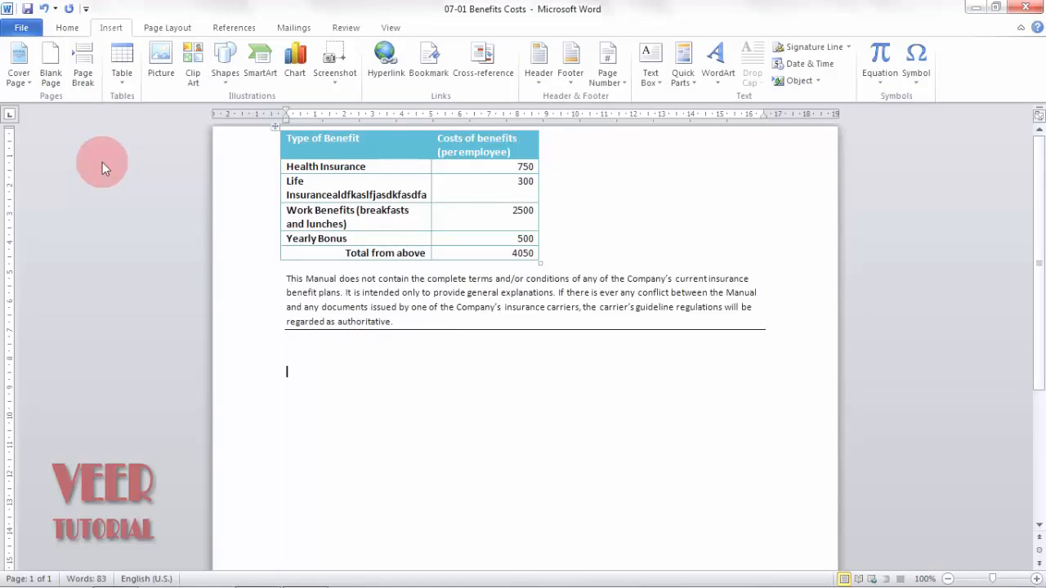
click(120, 73)
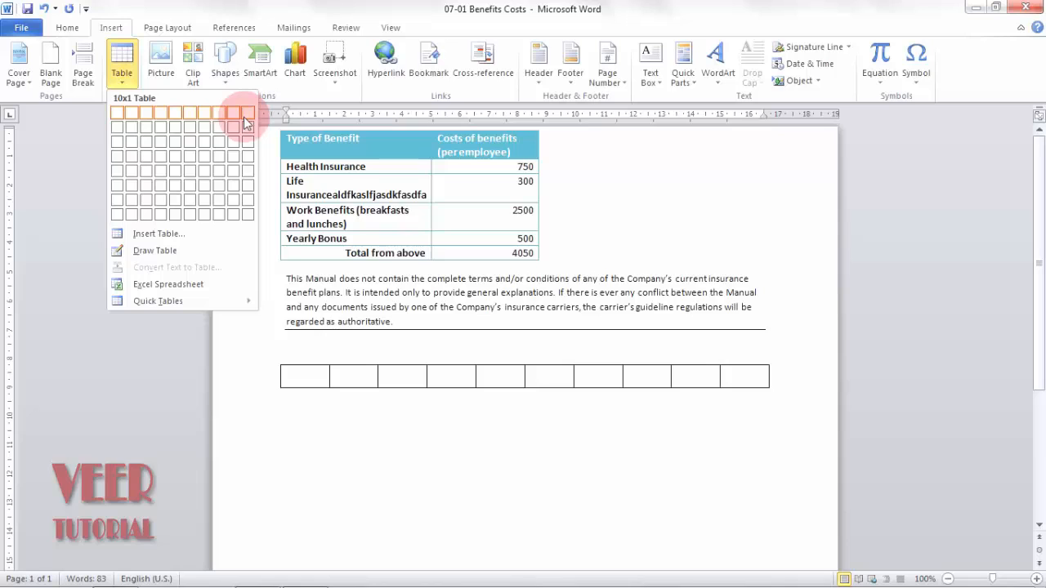
click(158, 137)
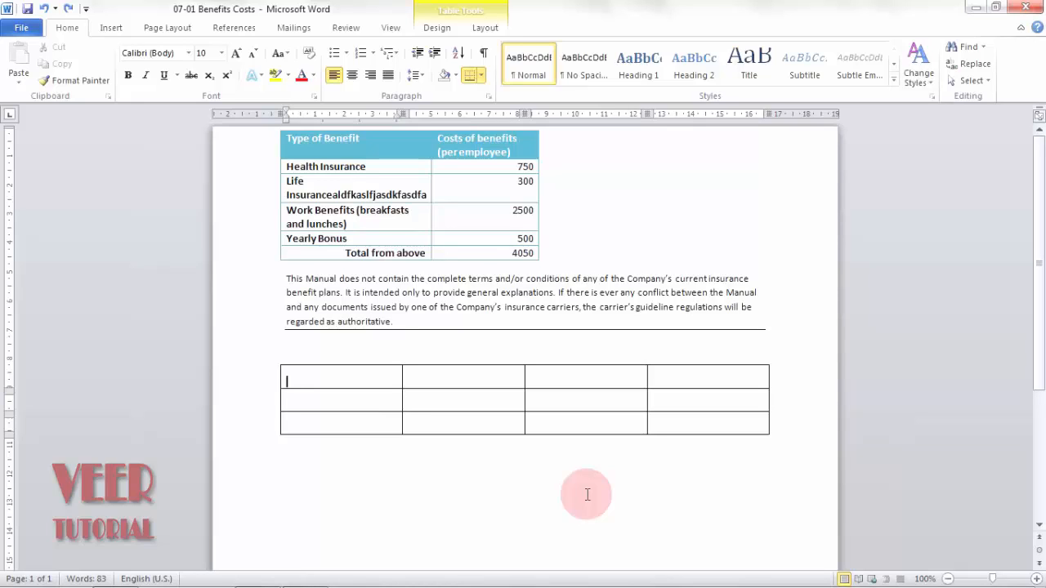
Step: Fill the new table's header row with SR NO., EMP CODE, EMP NAME and DESIGNATION
text(SR NO)
key(Tab)
text(EMP CODE)
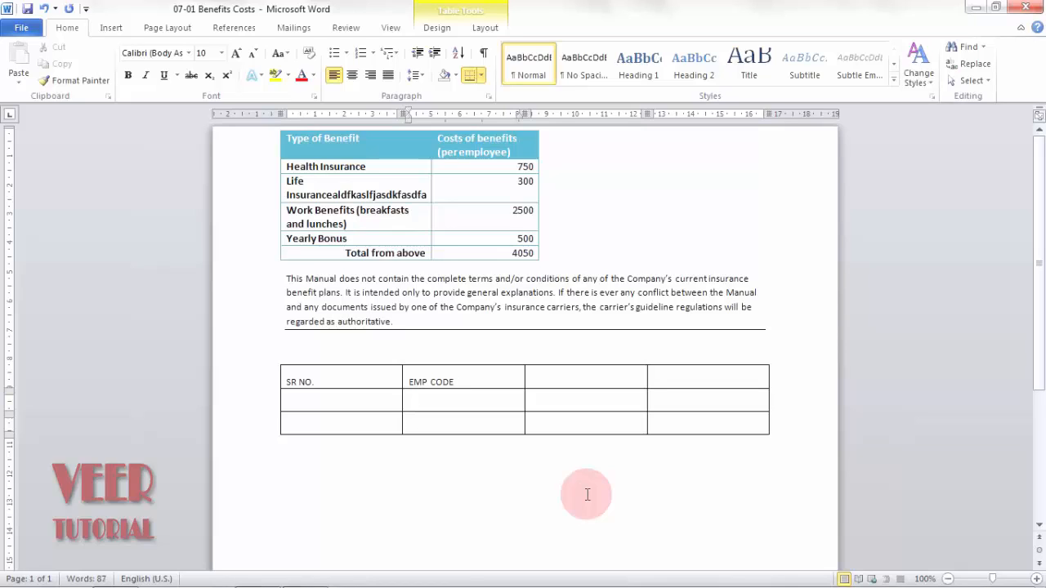
key(Tab)
text(EMP NAME)
key(Tab)
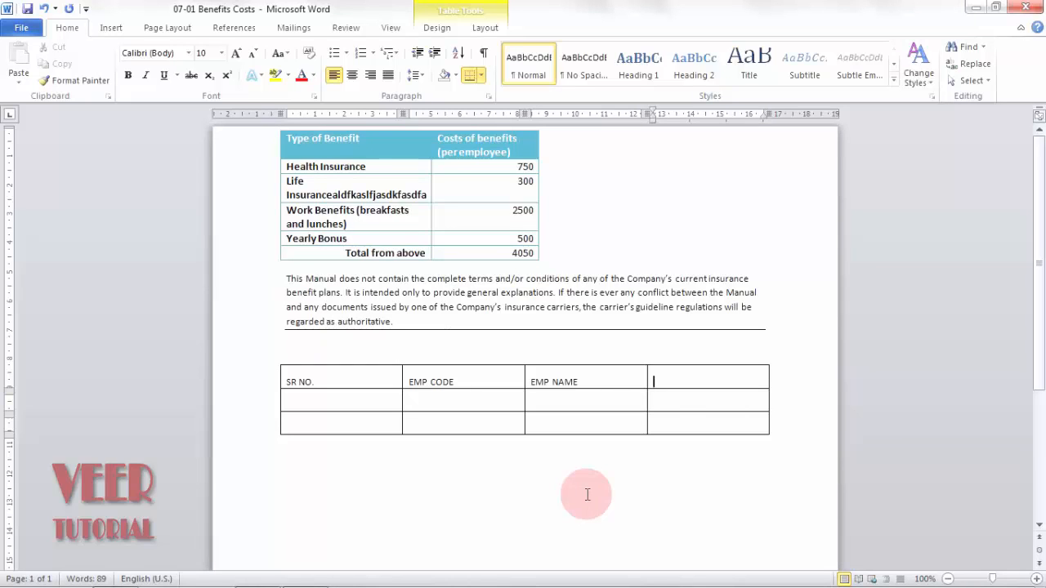
text(DESIGNATION)
Step: Fill the row under the headers with 1, 101, ABC and MANAGER
key(Tab)
text(1)
key(Tab)
text(1)
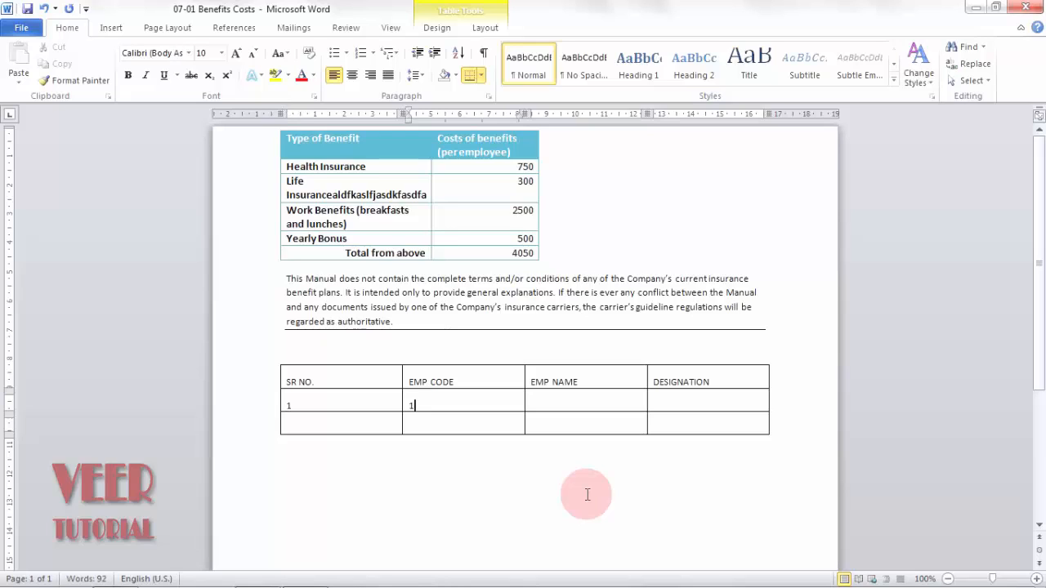
text(01)
key(Tab)
text(ABC)
key(Tab)
text(MANAG)
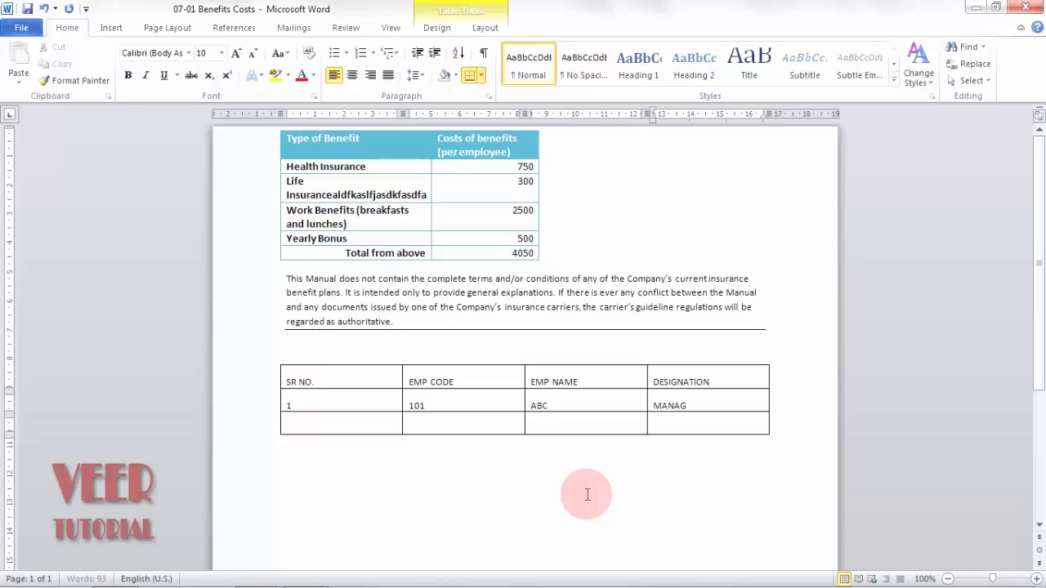
text(ER)
Step: Fill the third table row with 2, 102, XYZ and ASST. MANAGER, and add an empty row below it
key(Tab)
text(2)
key(Tab)
text(102)
key(Tab)
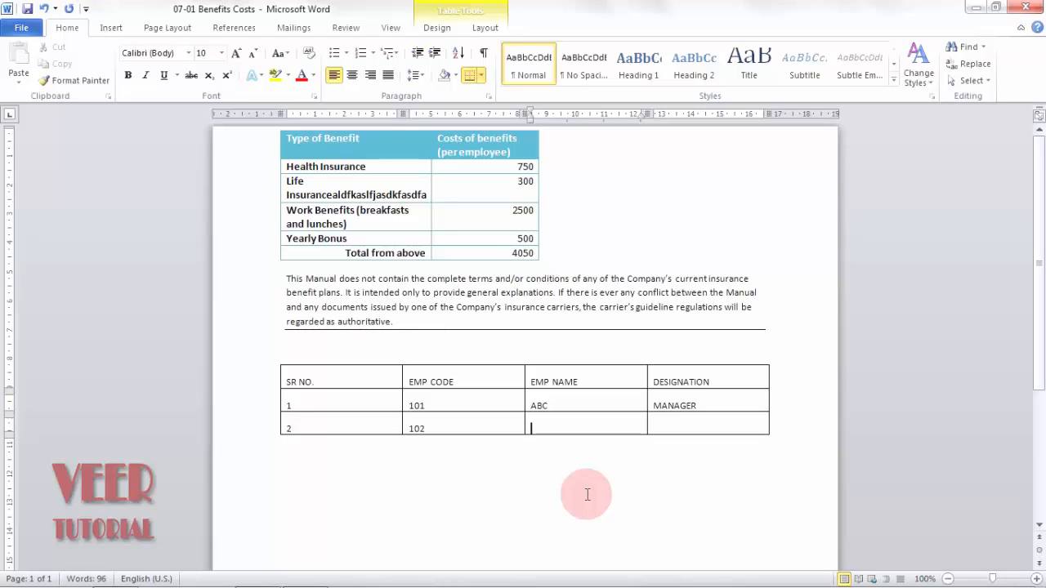
text(XYZ)
key(Tab)
text(ASST.)
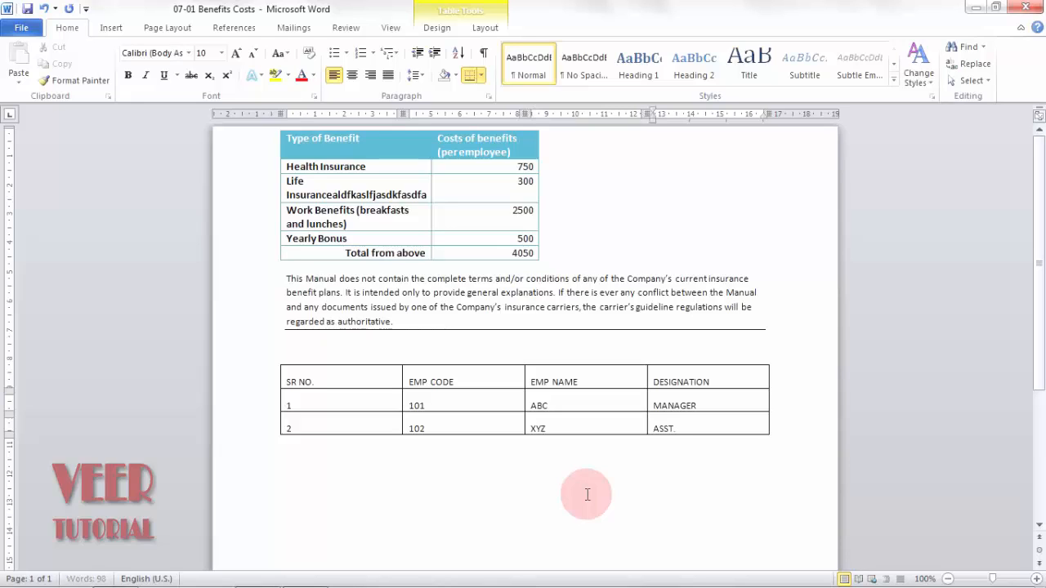
text(ANAGER)
key(Tab)
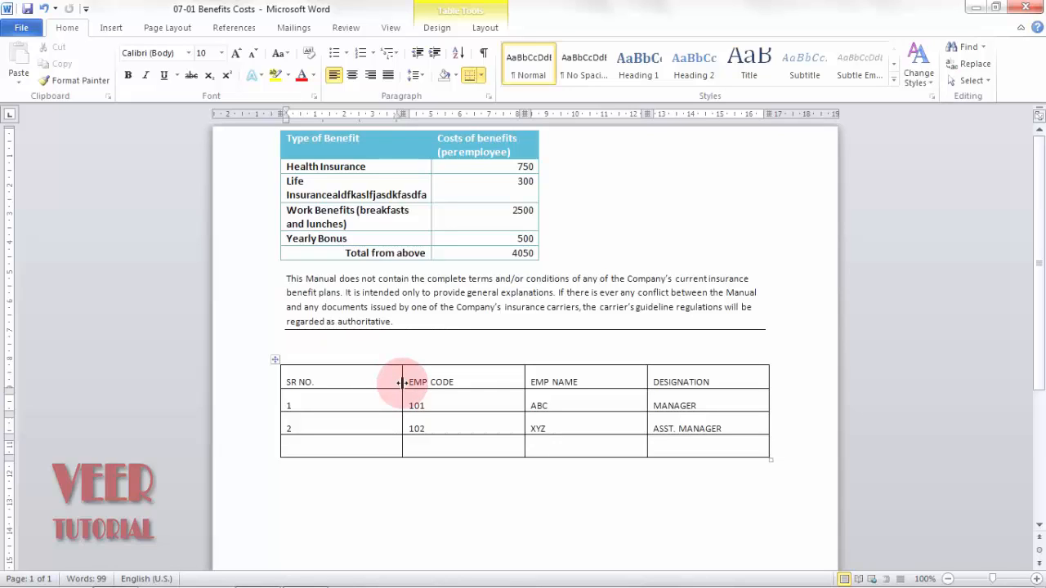
Step: Resize the employee table's columns: SR NO. and EMP CODE about 2.2 cm wide, EMP NAME and DESIGNATION about 6.2 cm
mouse_move(400, 382)
mouse_down()
mouse_move(341, 382)
mouse_move(391, 380)
mouse_move(409, 392)
mouse_move(331, 393)
mouse_up()
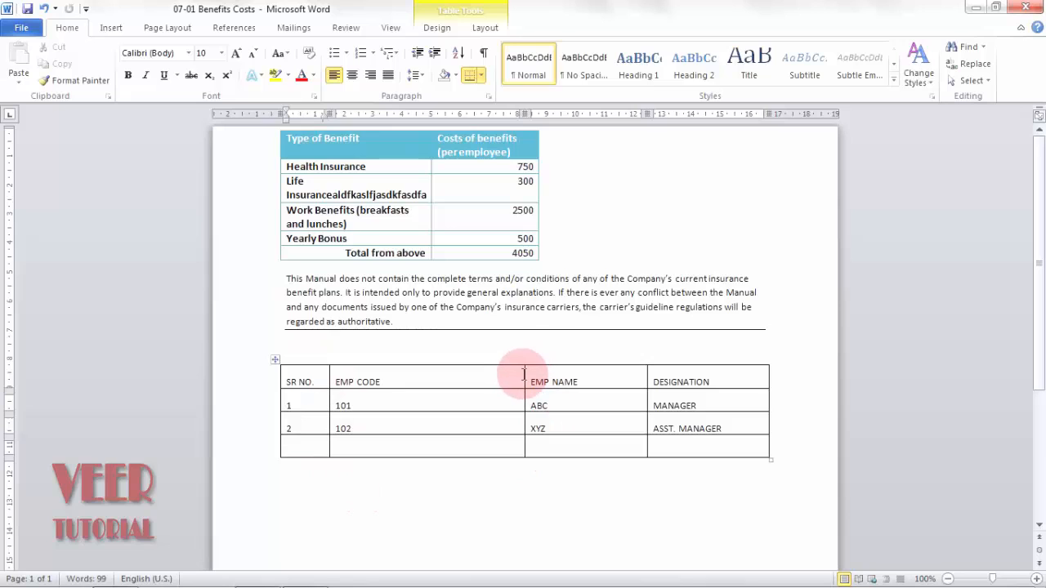
drag(524, 373, 397, 374)
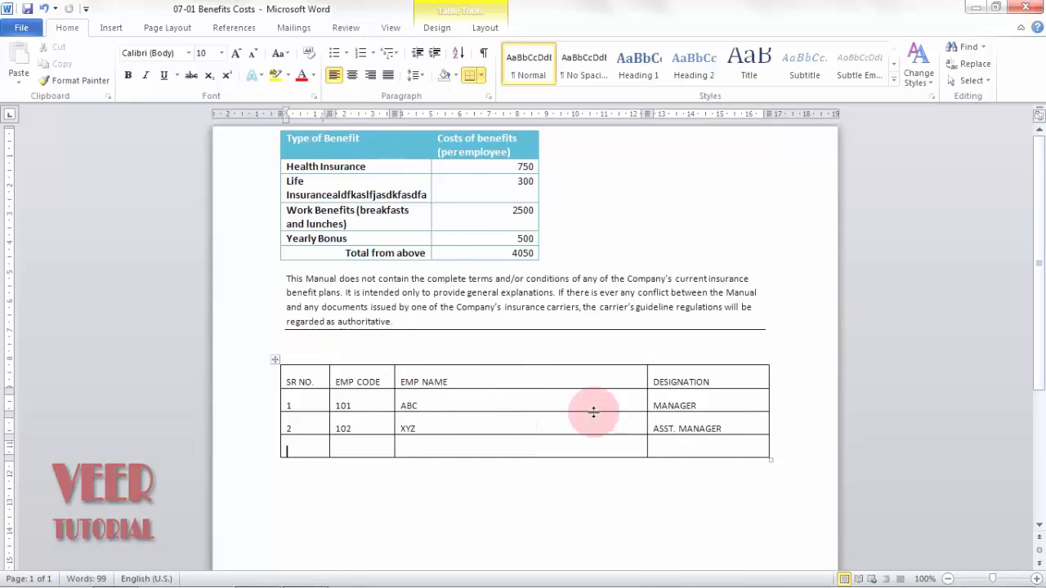
drag(647, 381, 590, 381)
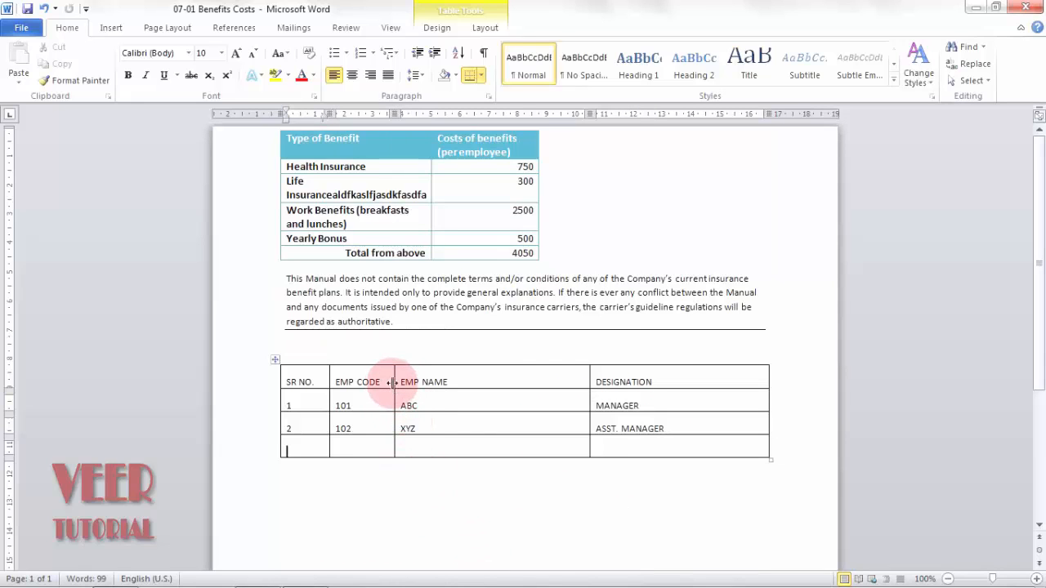
drag(395, 381, 408, 382)
drag(330, 381, 344, 382)
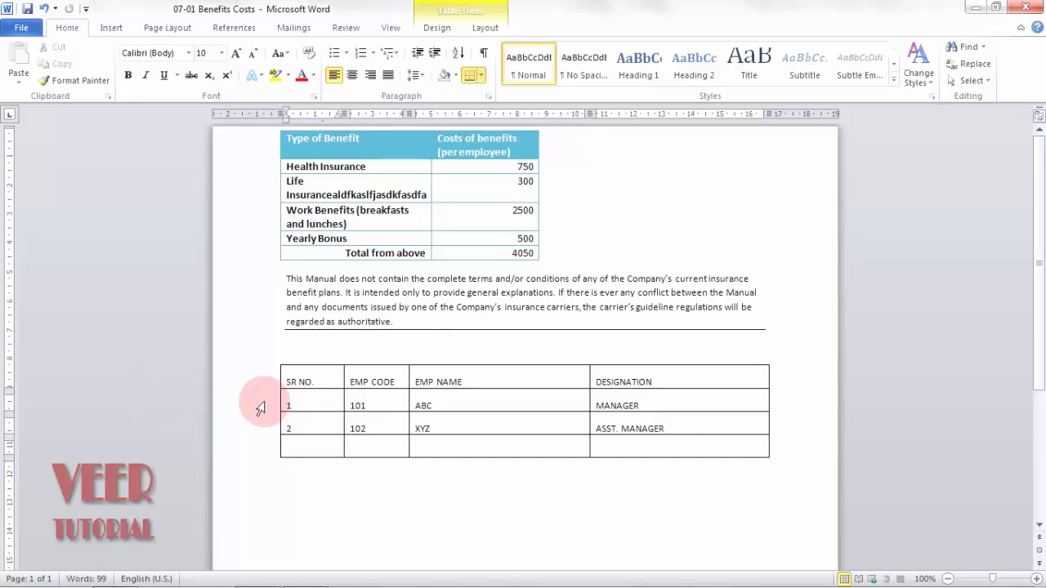
Step: Try narrowing the EMP CODE cell only in the row containing 101, and undo that change
click(259, 408)
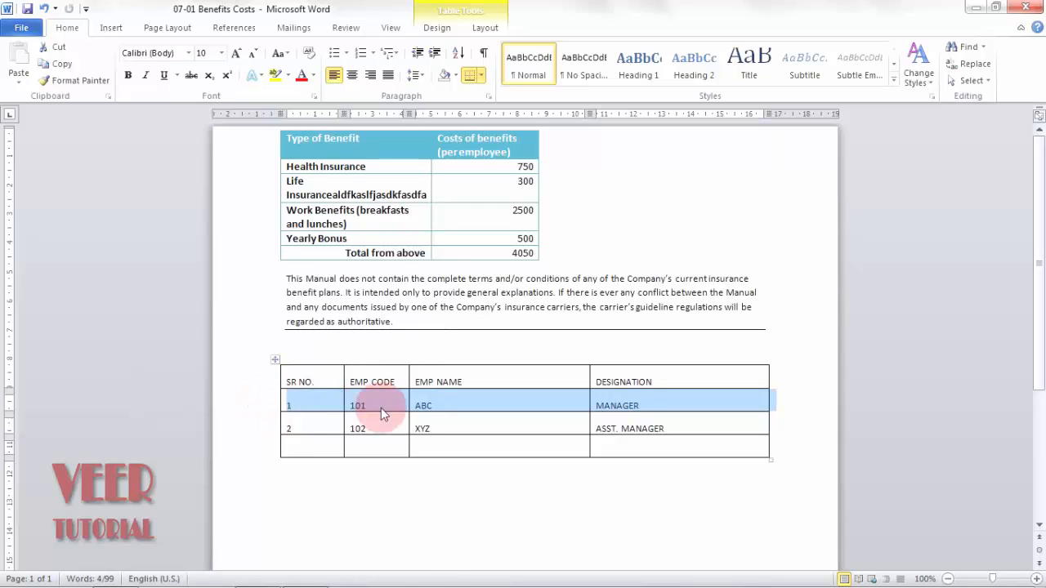
drag(405, 401, 387, 401)
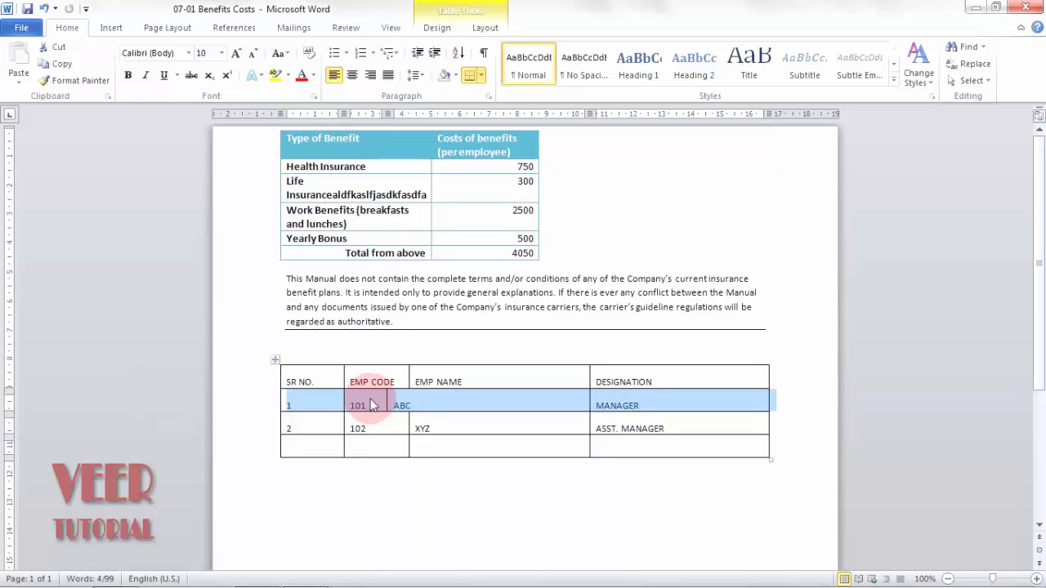
key(ctrl+z)
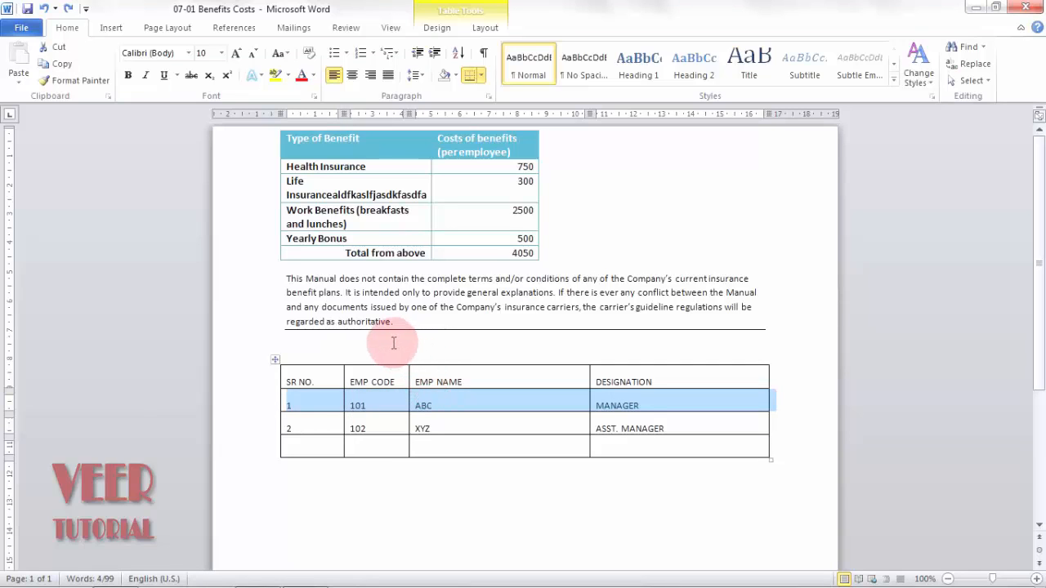
Step: Select the whole EMP CODE column, followed by the EMP NAME header cell and the DESIGNATION header cell individually
click(376, 383)
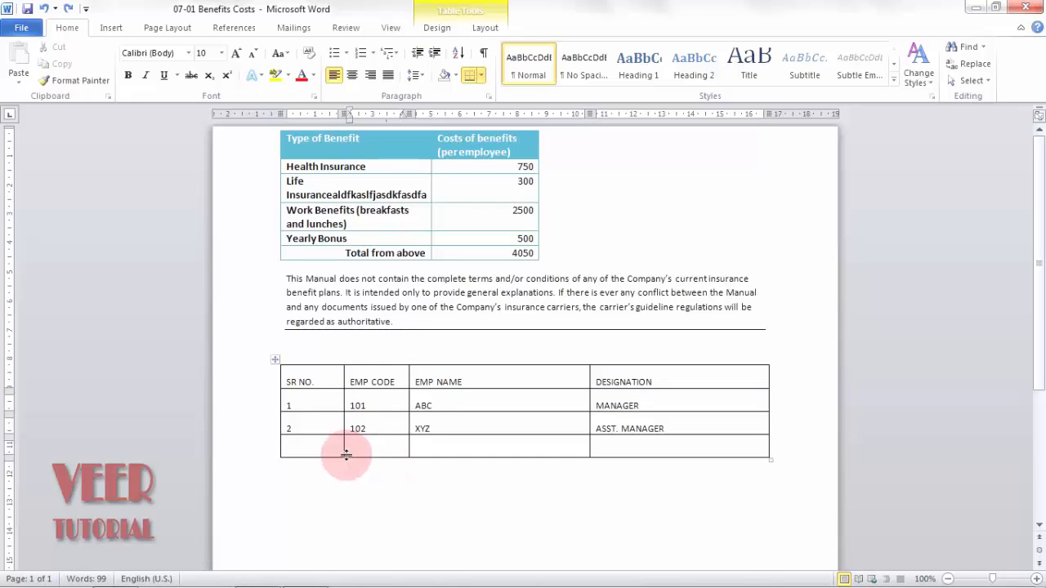
click(369, 360)
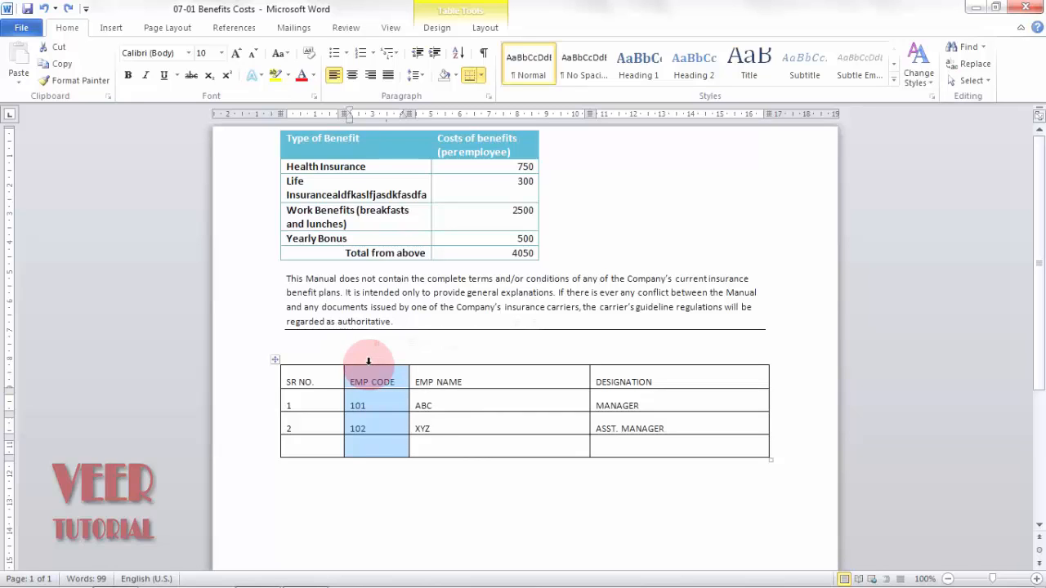
click(458, 382)
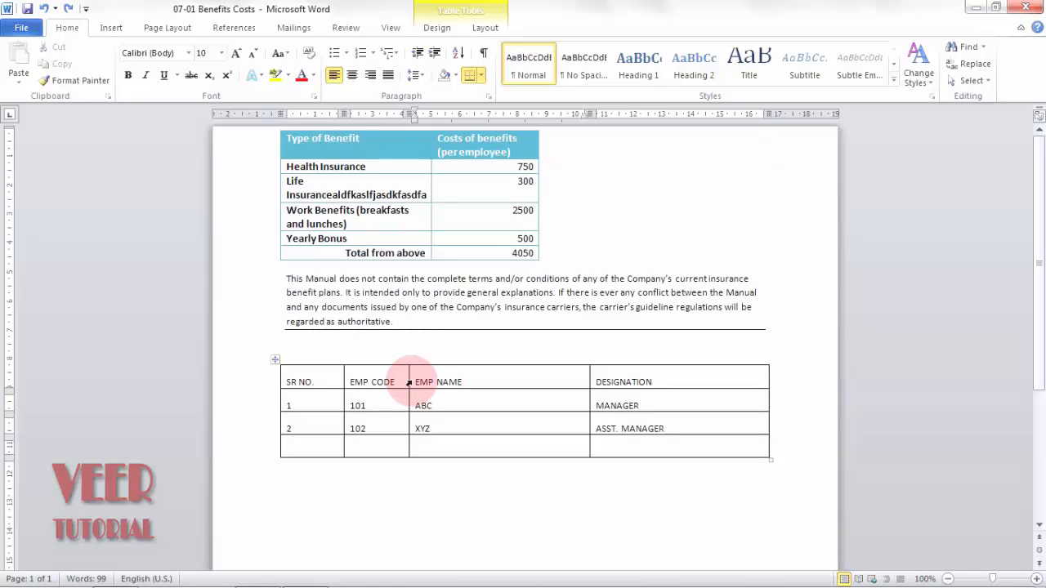
click(408, 382)
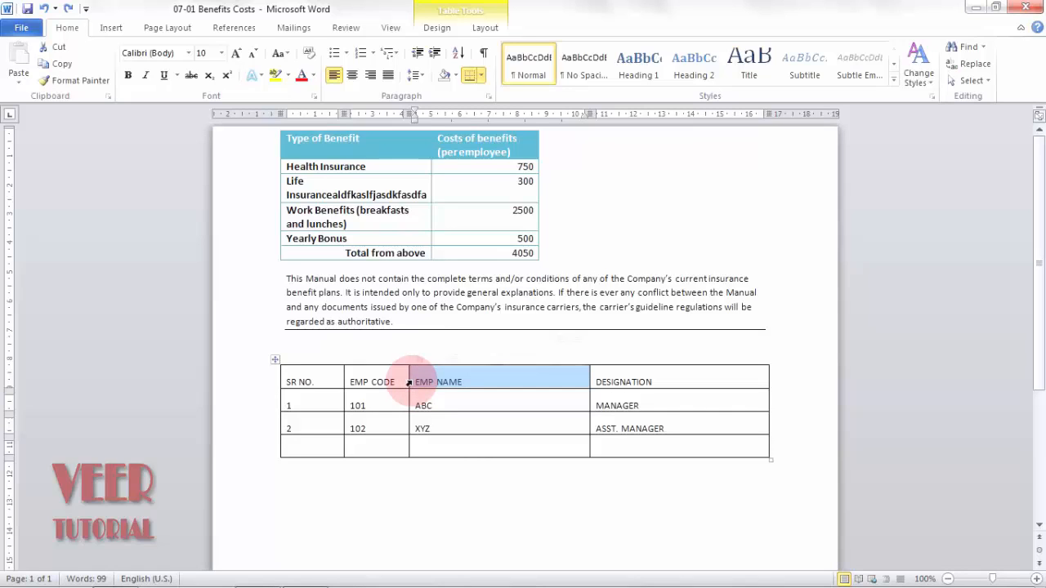
click(589, 380)
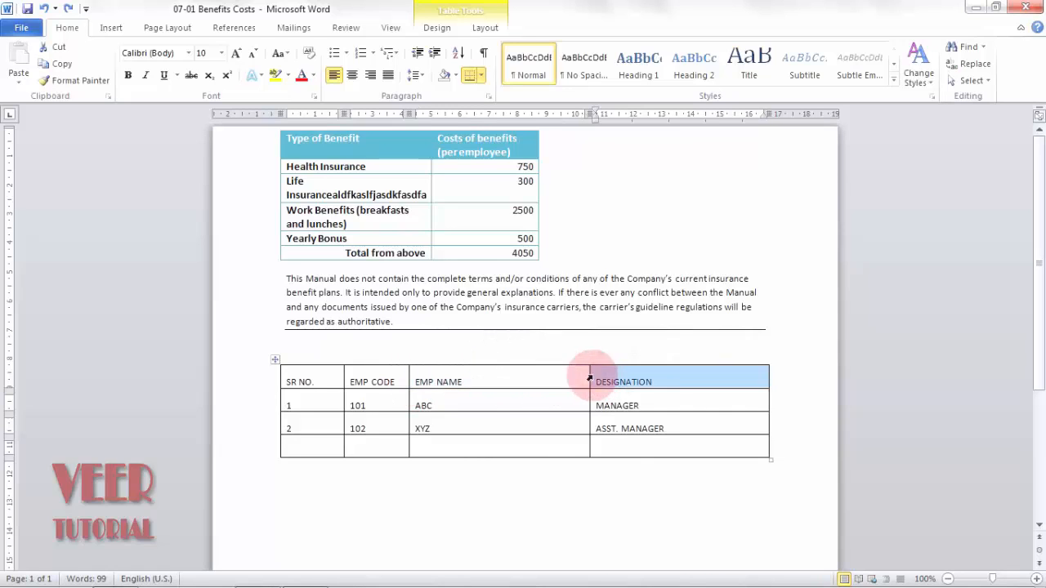
Step: Select the EMP NAME column, the cell containing 1 and its entire row in turn, and clear the selection
click(445, 362)
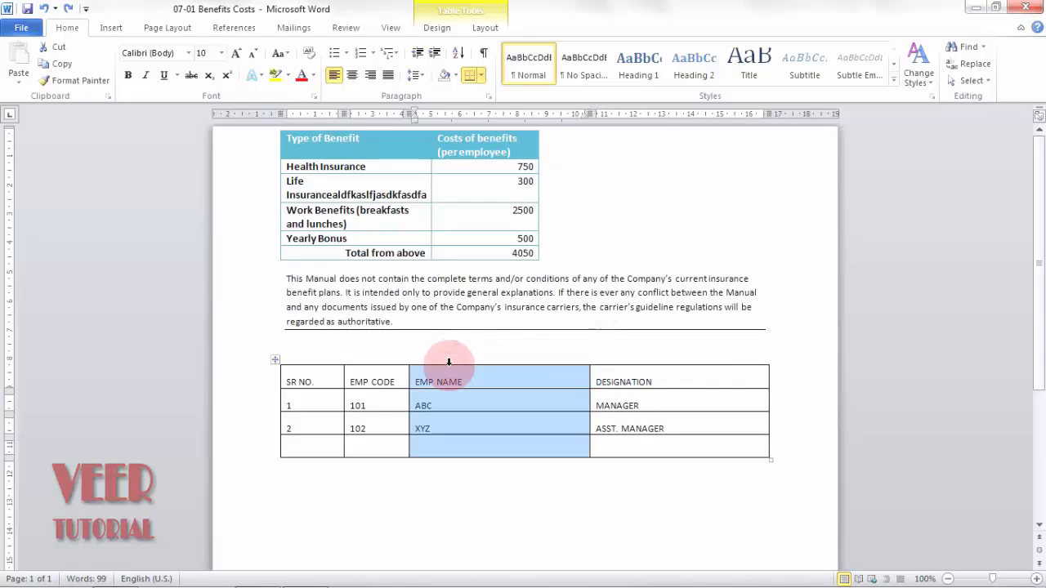
click(279, 400)
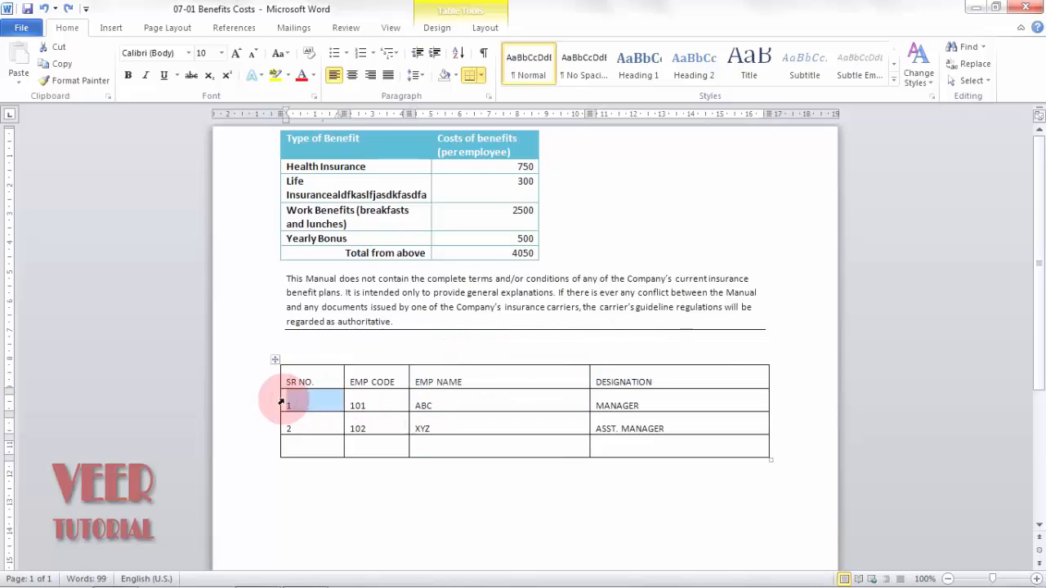
click(239, 402)
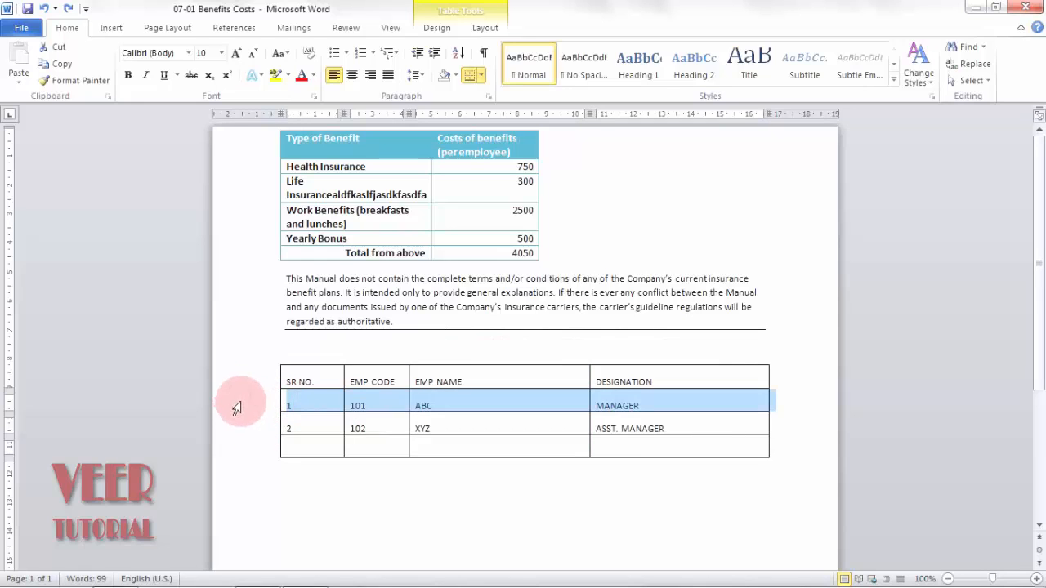
click(443, 495)
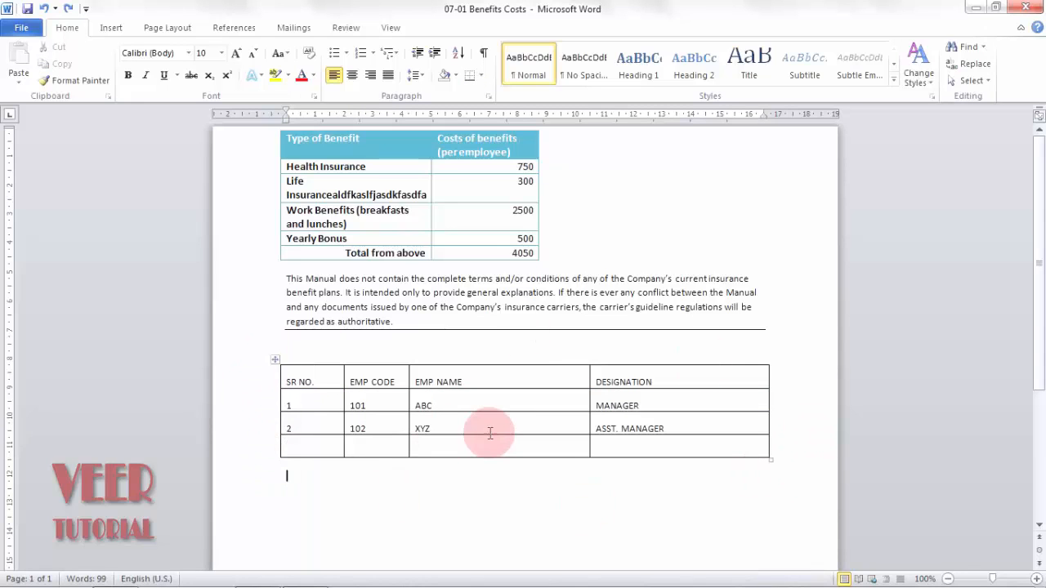
scroll(478, 441, down, 1)
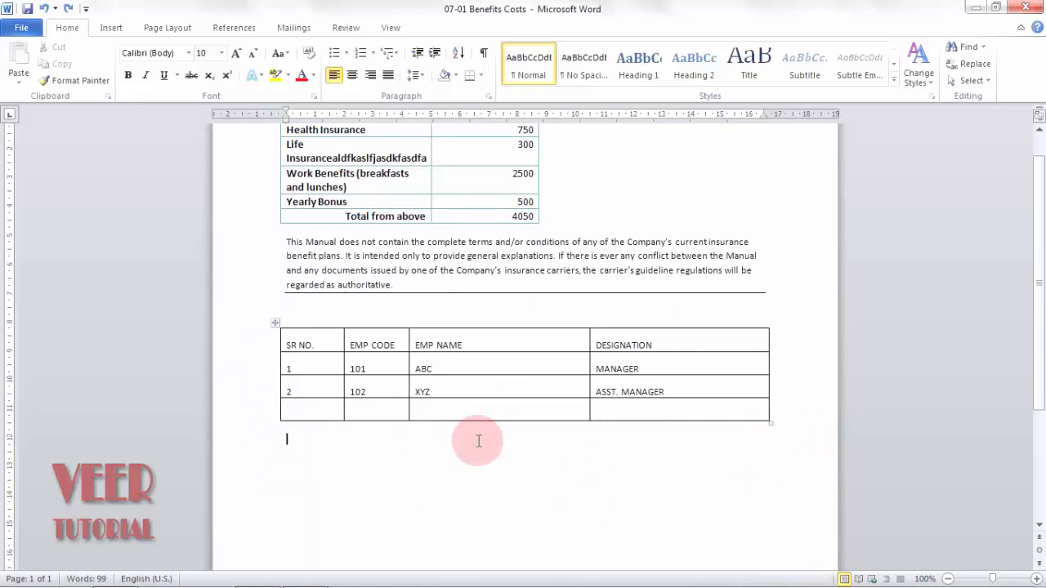
click(478, 441)
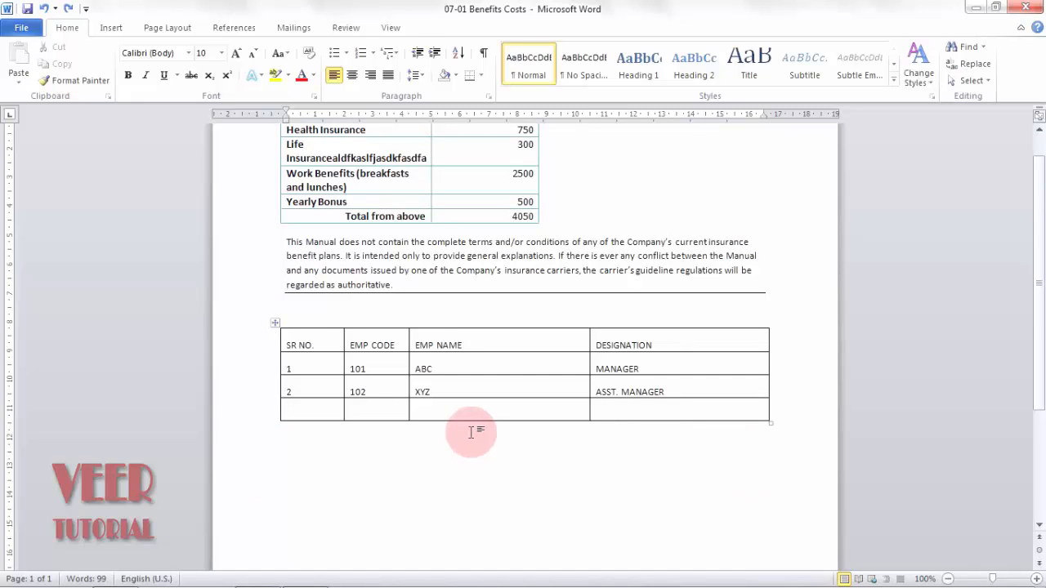
scroll(471, 433, down, 2)
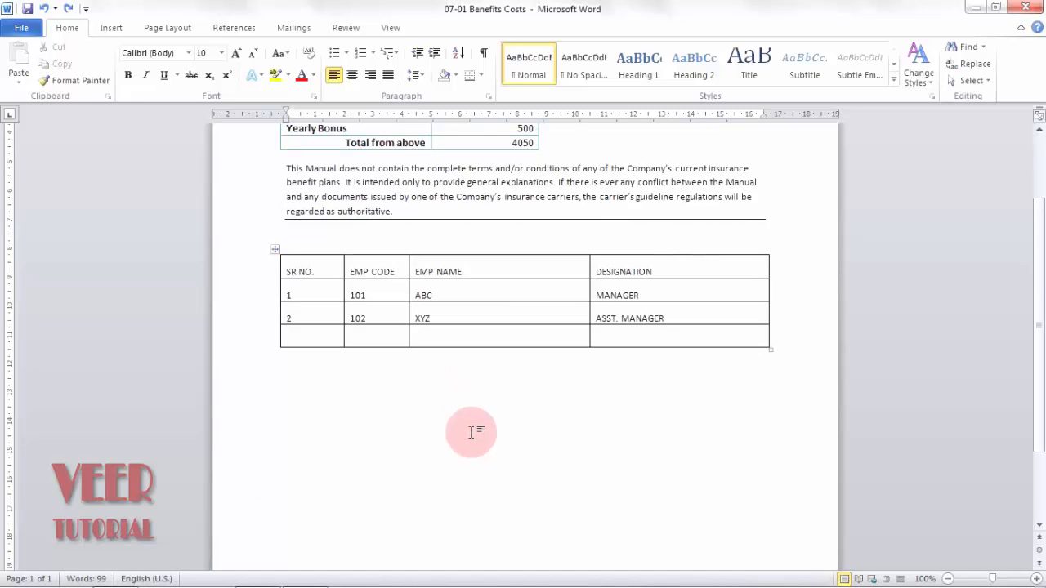
Step: Try inserting a table with 3 columns and 3 rows directly below the employee table, and undo the insertion
click(111, 28)
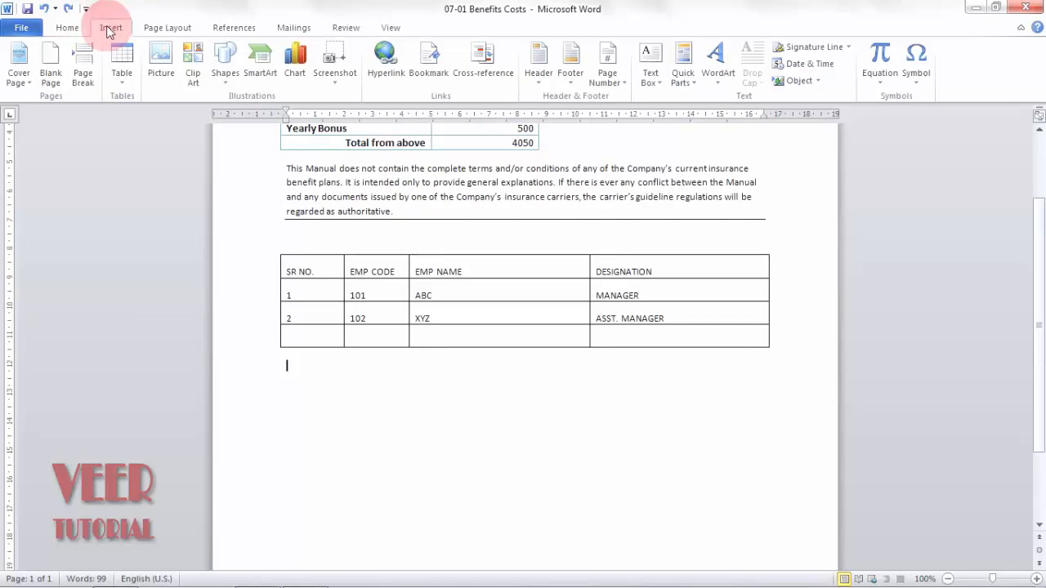
click(120, 82)
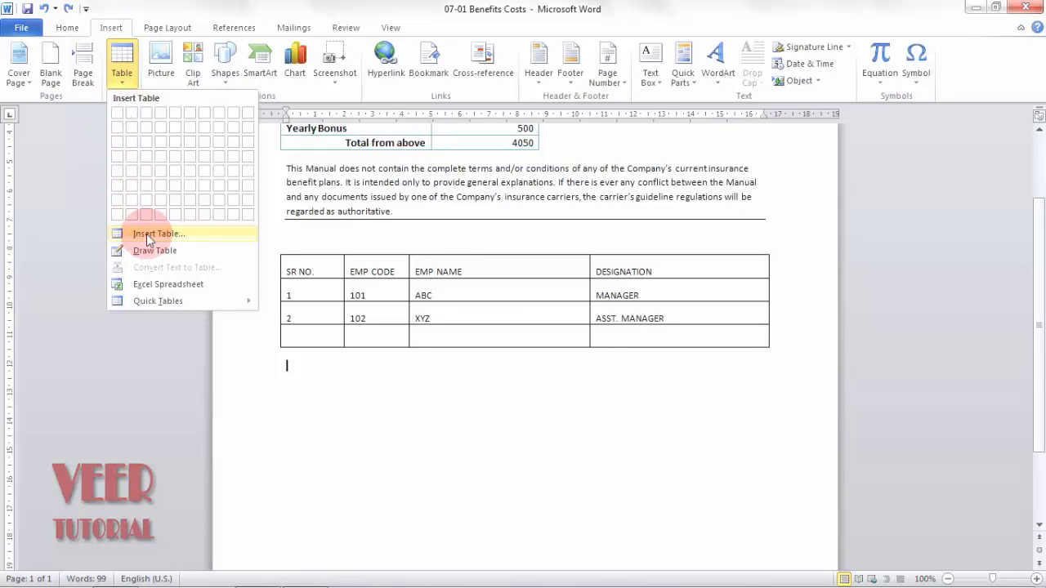
click(149, 236)
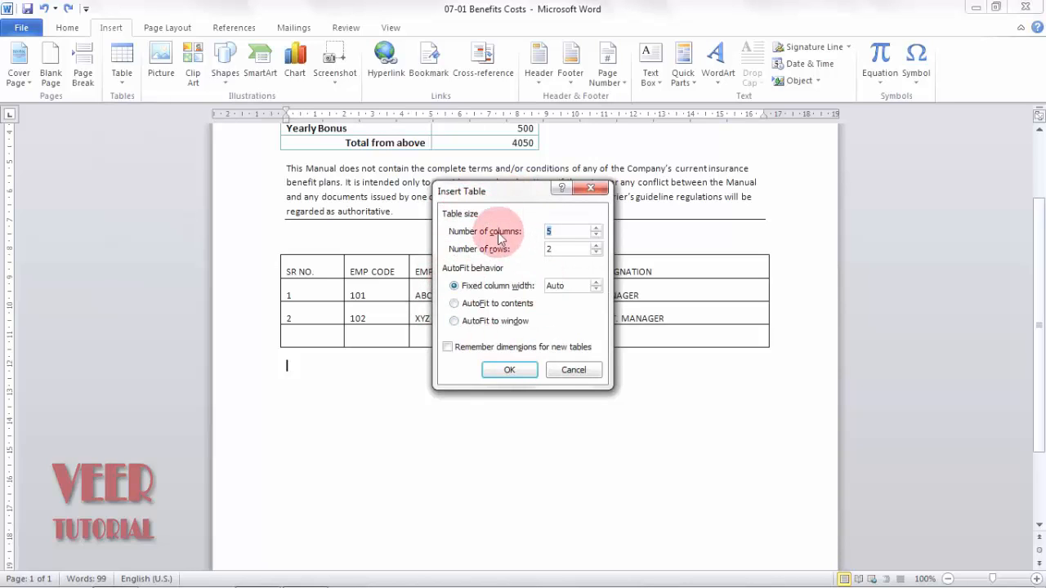
click(595, 235)
click(595, 236)
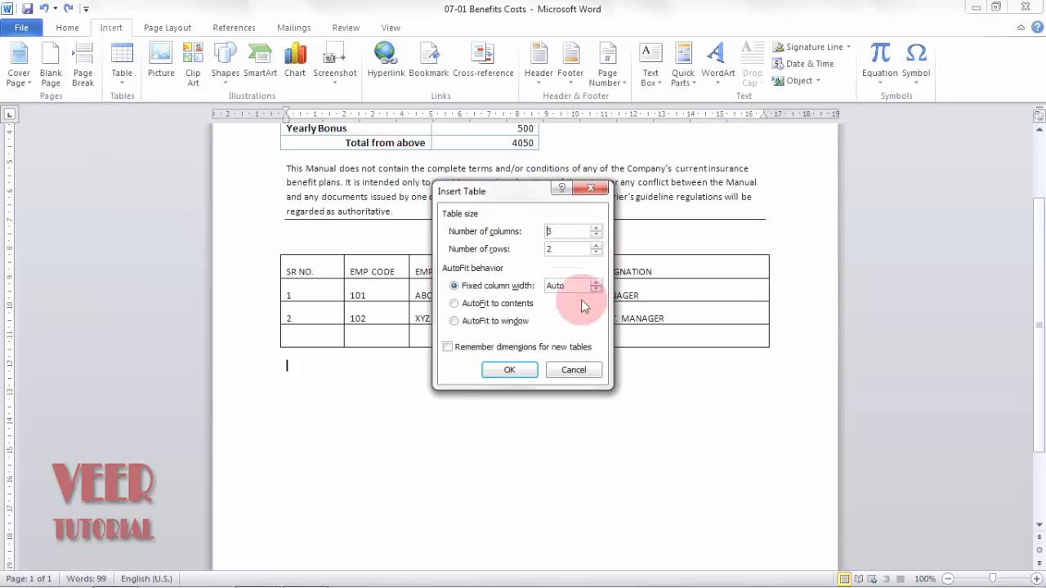
click(595, 245)
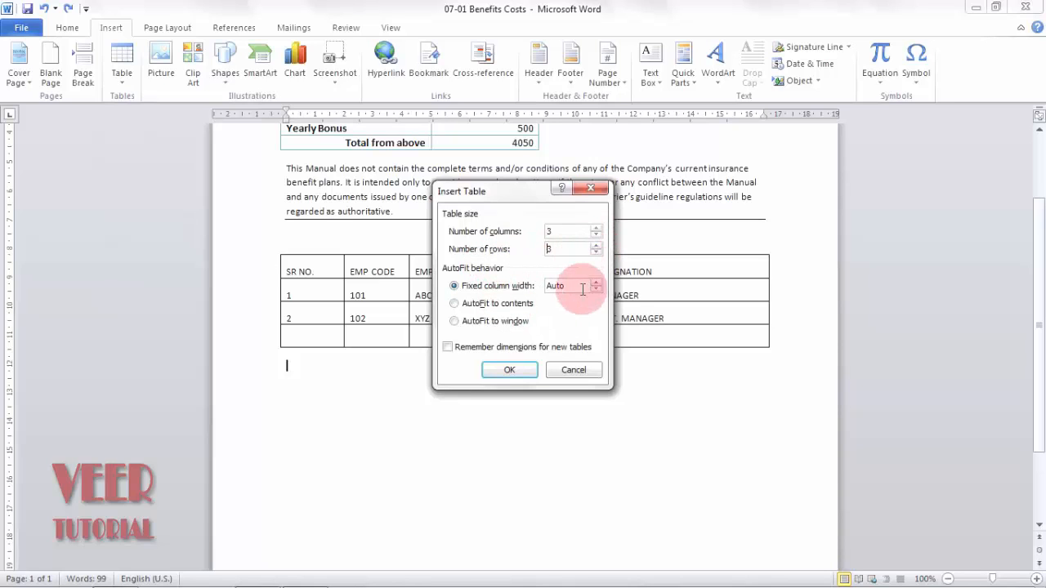
click(509, 369)
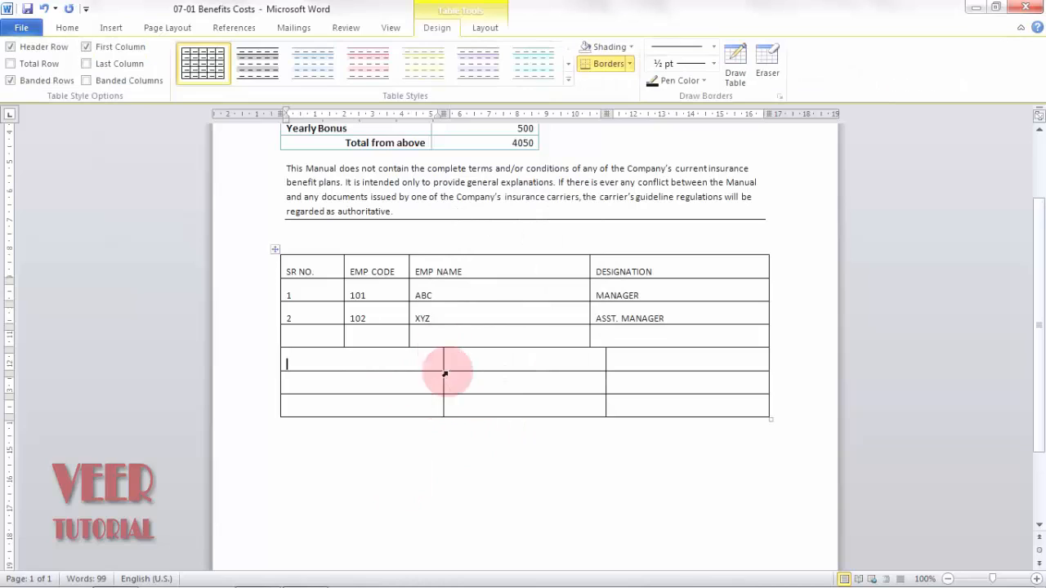
click(325, 309)
click(509, 357)
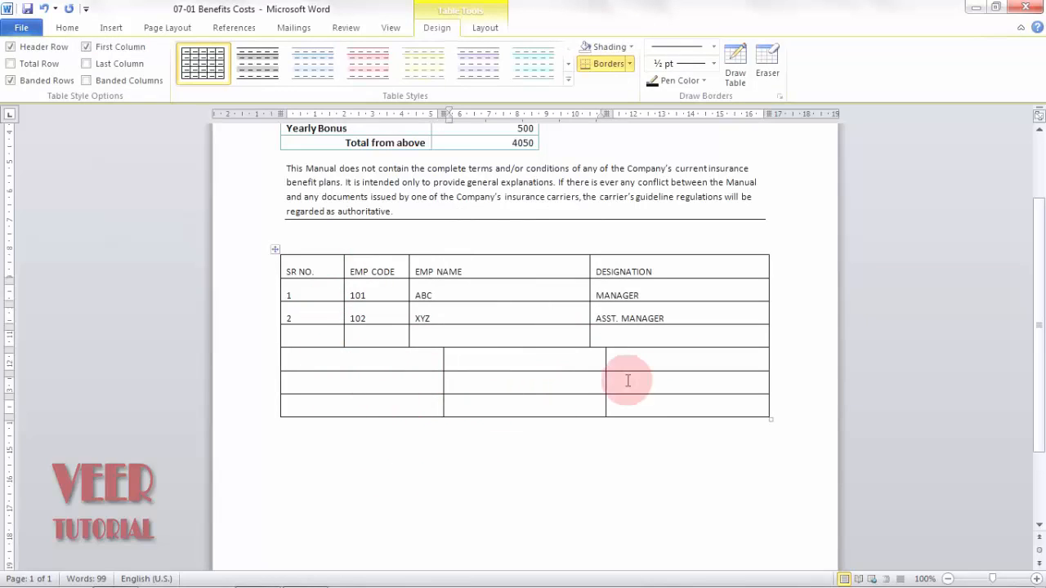
key(ctrl+z)
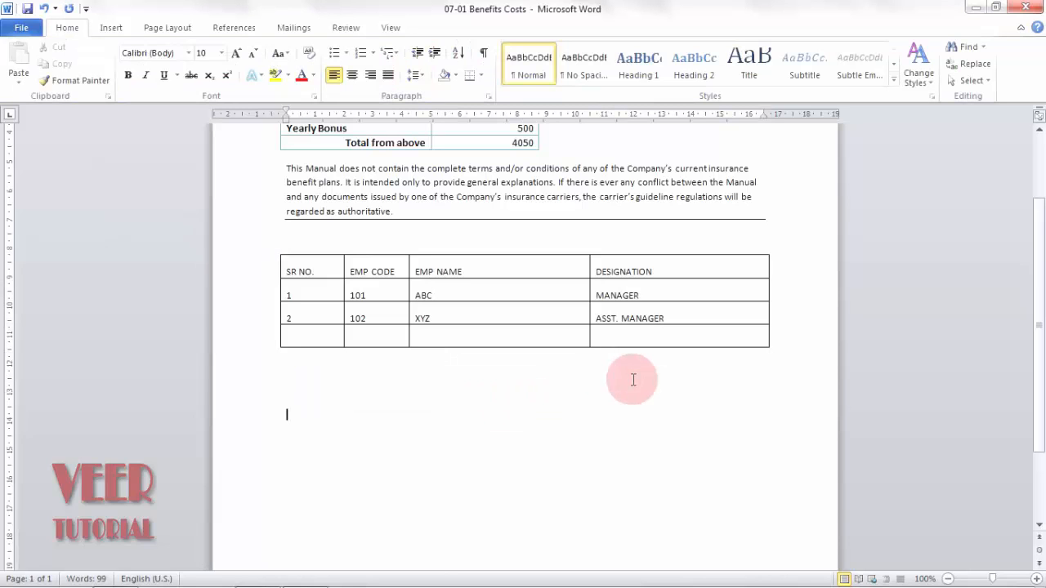
Step: Try inserting a 3-column, 3-row table a few blank lines below the employee table, and undo it
click(111, 27)
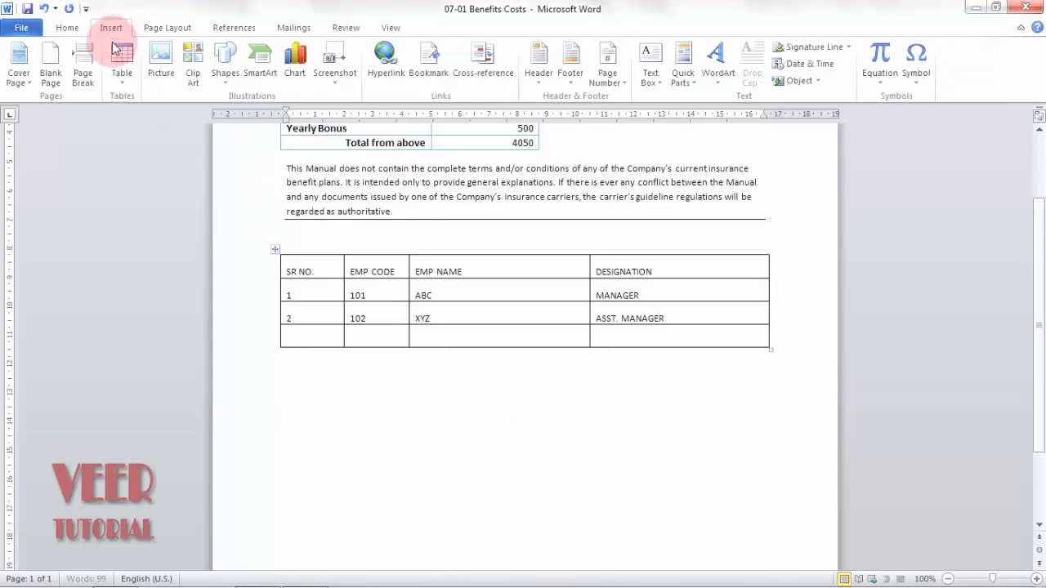
click(120, 75)
click(155, 235)
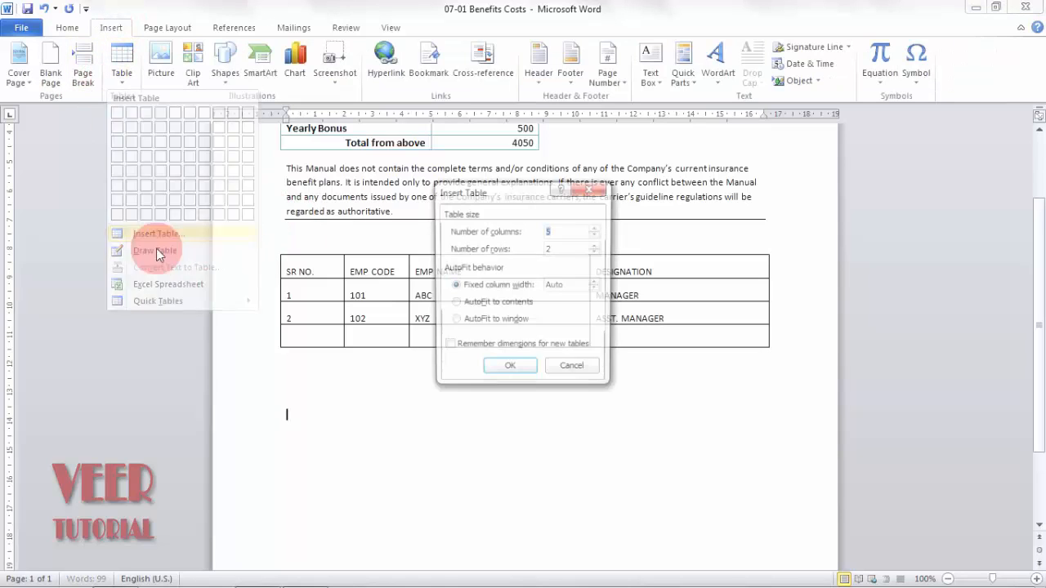
text(3)
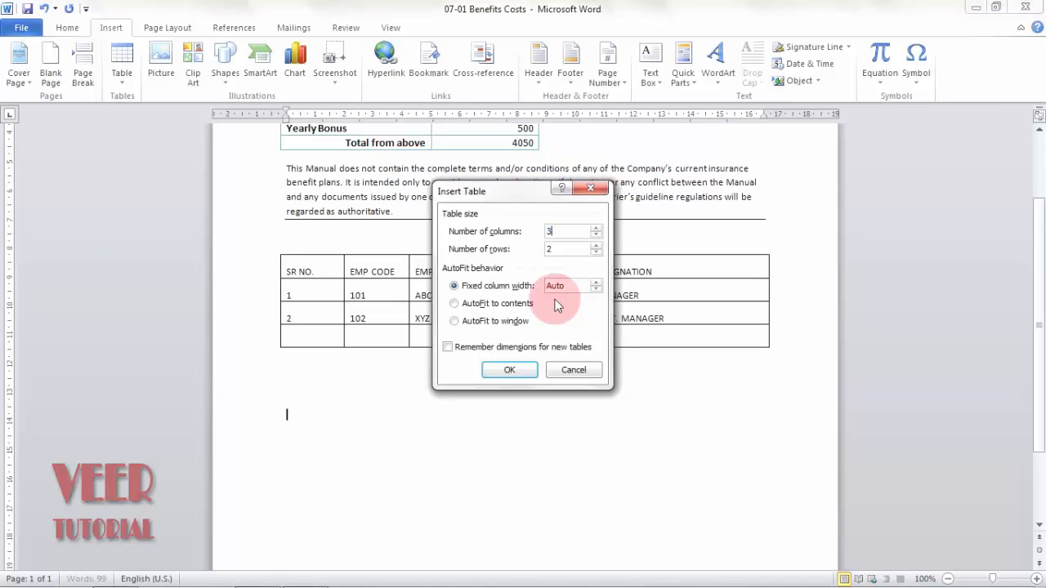
key(Tab)
click(509, 370)
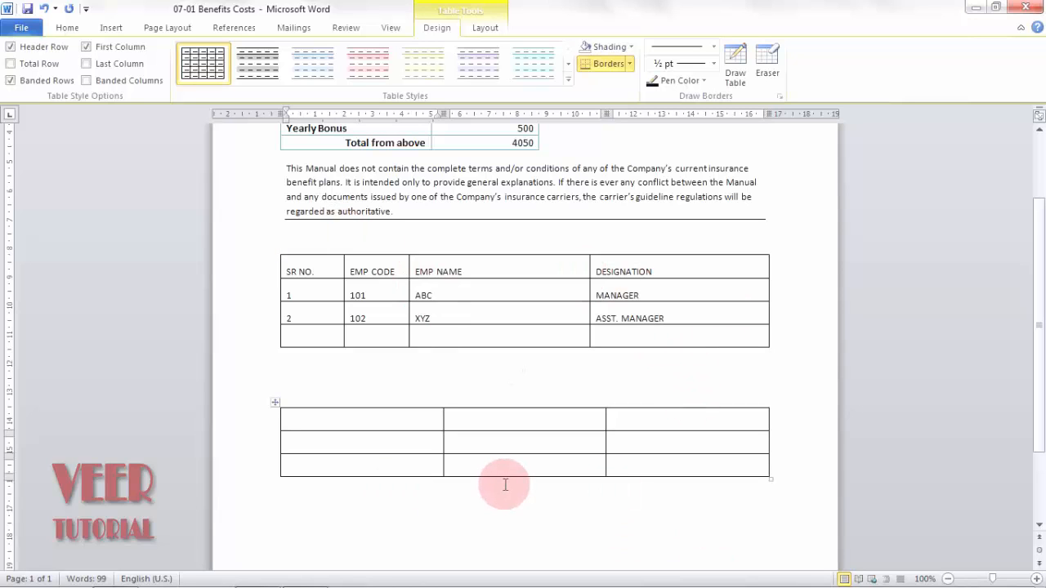
key(ctrl+z)
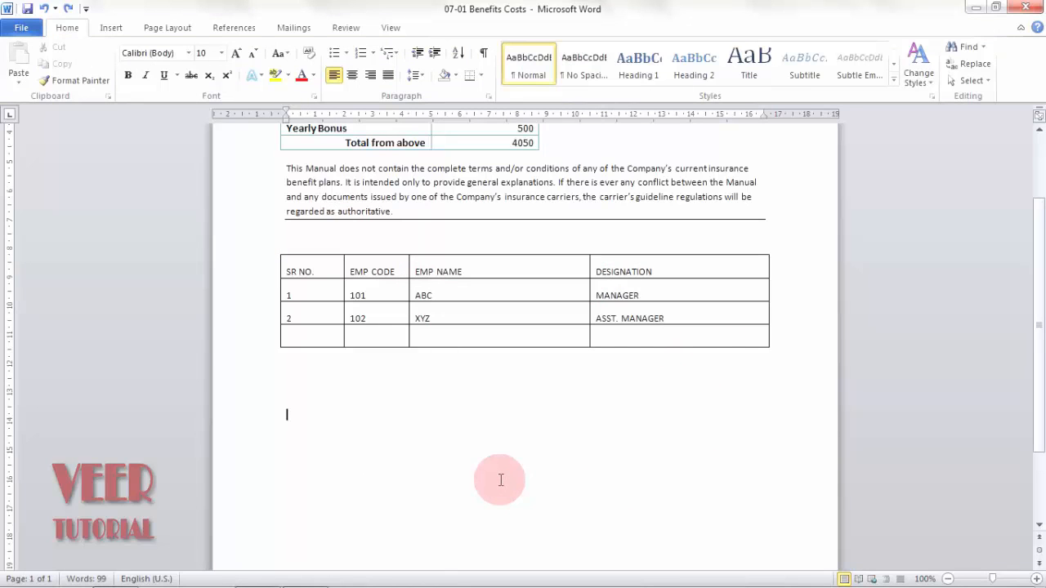
Step: Draw a table frame about 17 cm wide below the employee table and divide it into four rows with horizontal lines
click(105, 30)
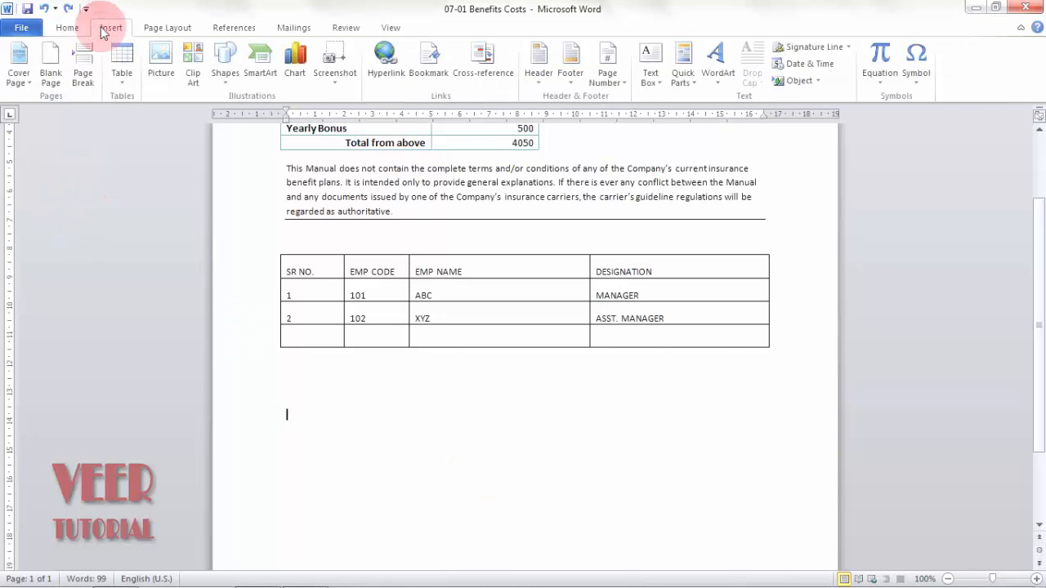
click(113, 81)
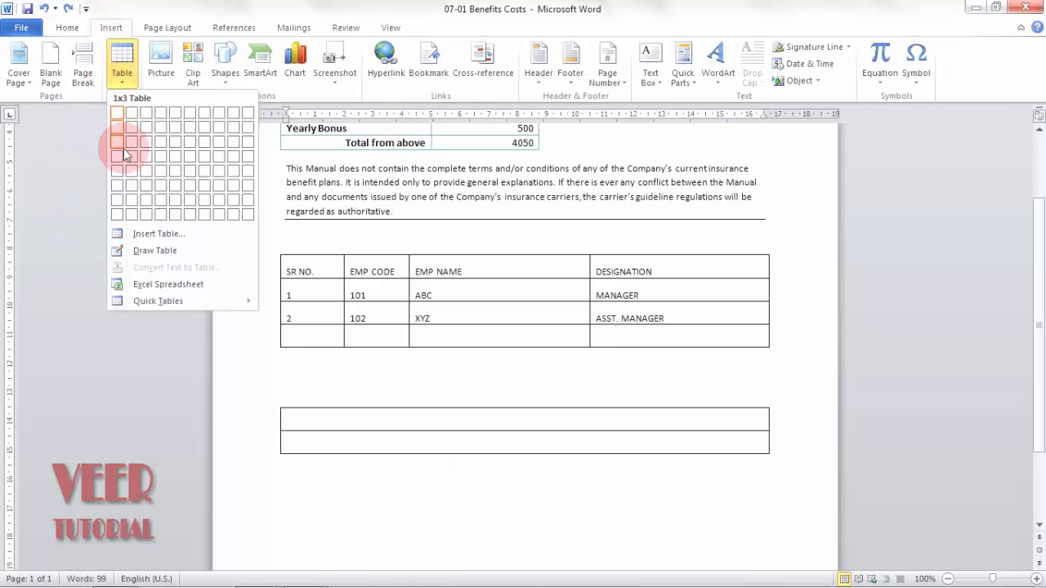
click(138, 252)
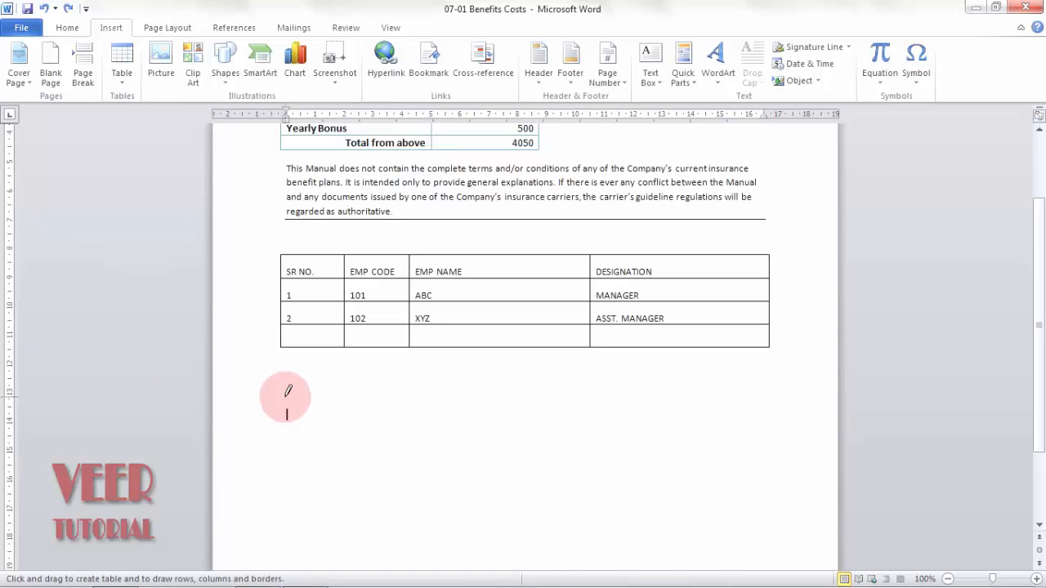
mouse_move(285, 398)
mouse_down()
mouse_move(606, 443)
mouse_move(747, 491)
mouse_move(775, 544)
mouse_up()
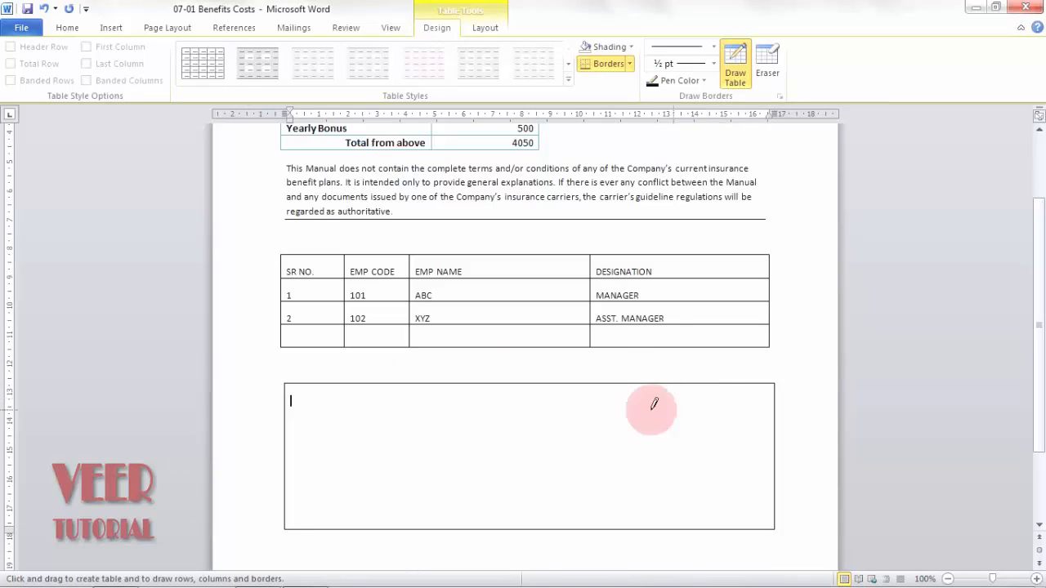
drag(292, 414, 713, 419)
drag(286, 452, 742, 450)
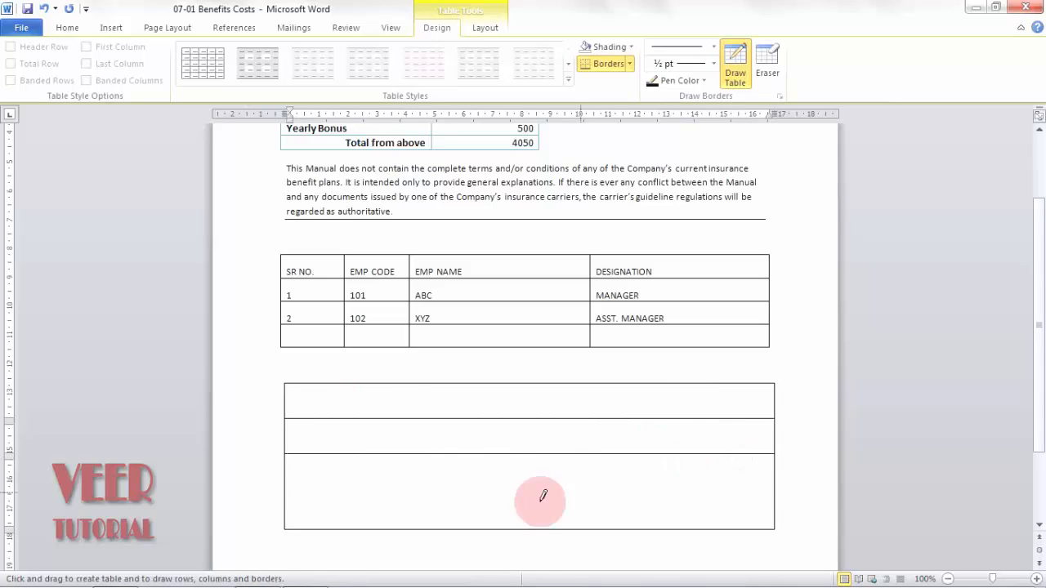
mouse_move(287, 480)
mouse_down()
mouse_move(490, 467)
mouse_move(686, 474)
mouse_up()
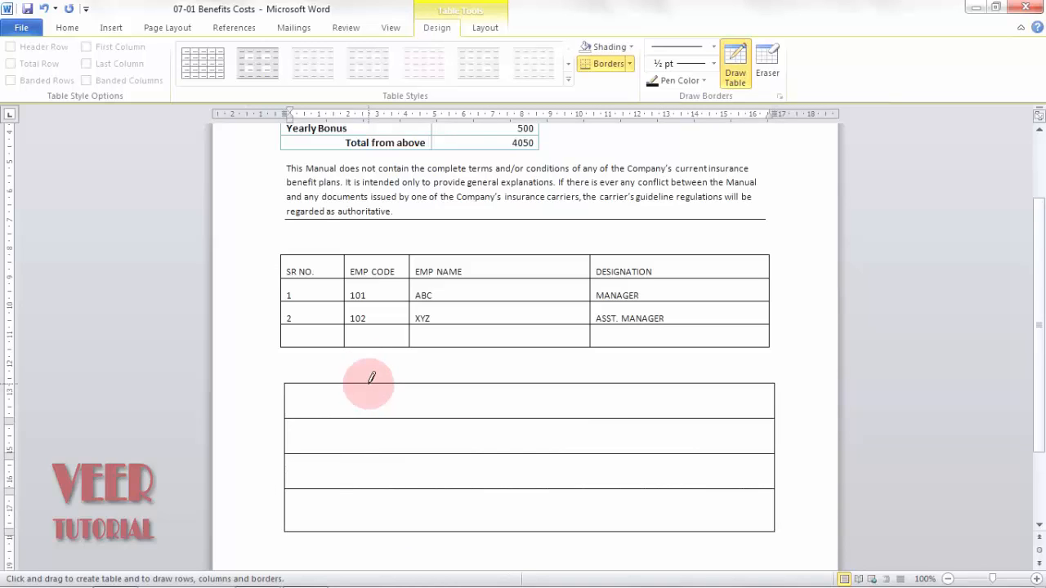
Step: Divide the drawn table into four columns with three full-height vertical lines
drag(367, 381, 368, 527)
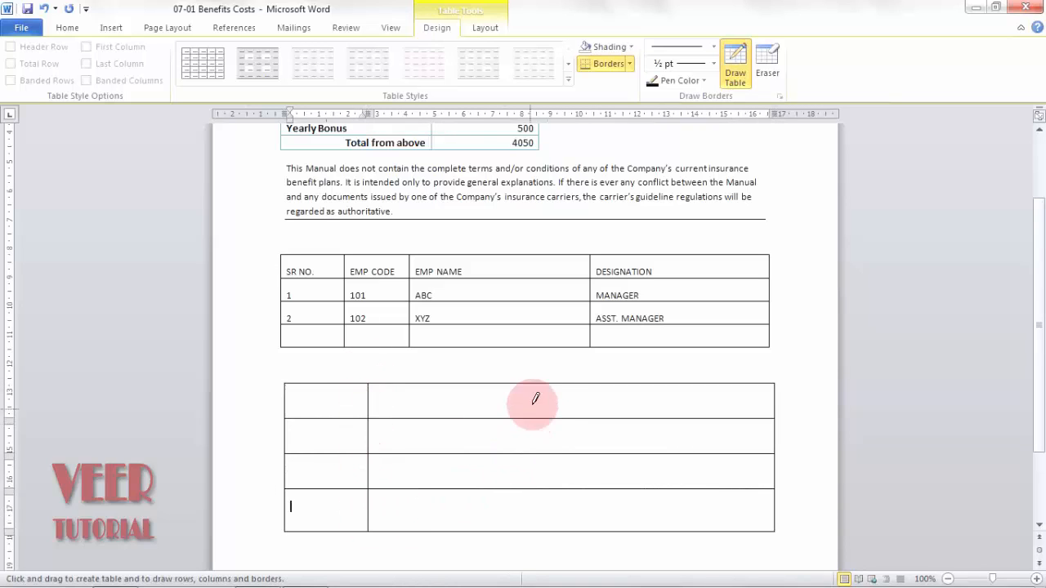
drag(536, 380, 533, 531)
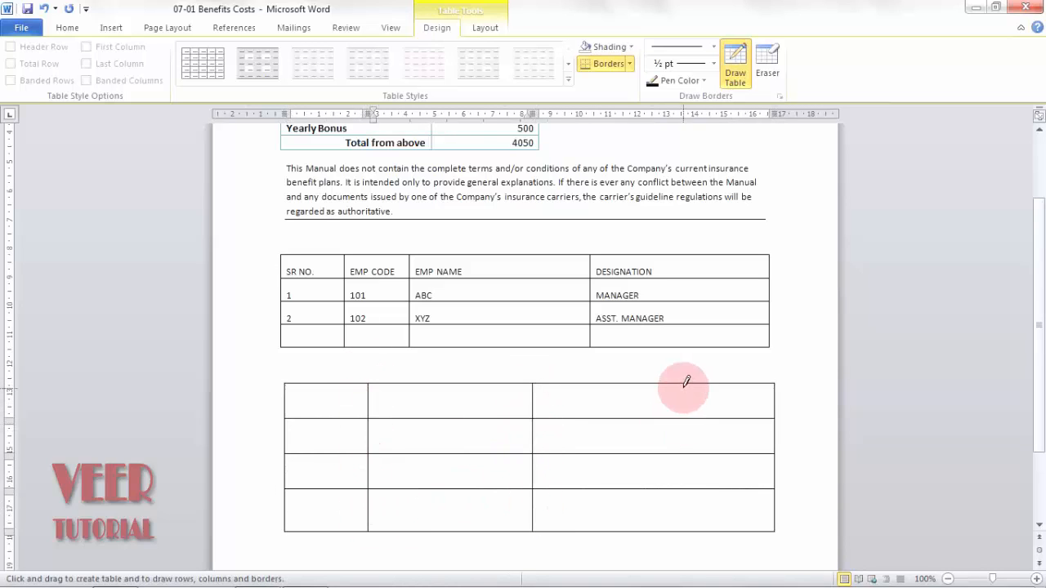
drag(687, 382, 683, 531)
Step: Split individual cells in the drawn table's second, third and fourth rows with short vertical lines, and stop drawing
drag(608, 419, 608, 454)
drag(440, 454, 442, 489)
drag(489, 419, 489, 488)
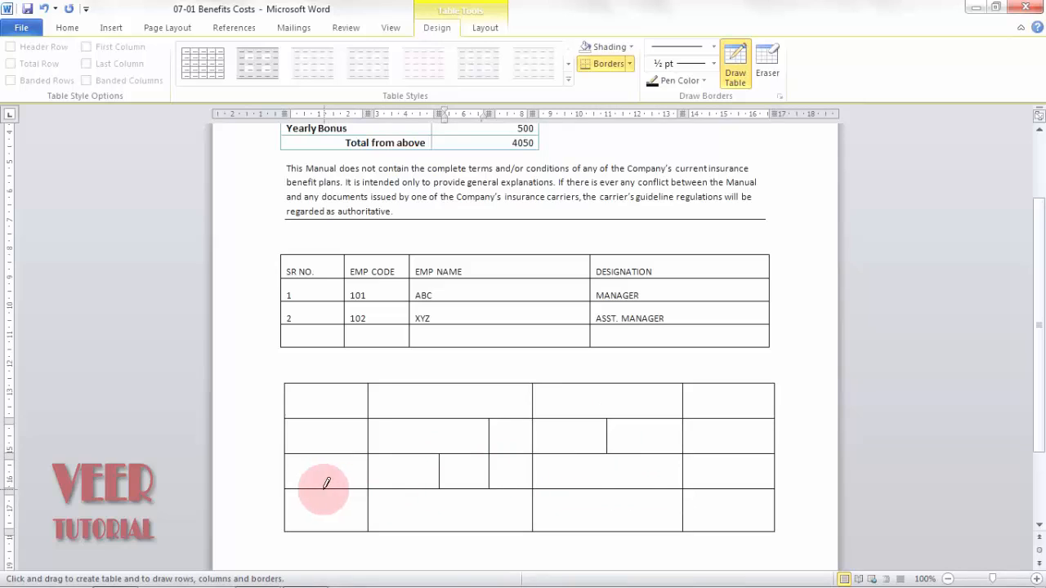
drag(330, 523, 335, 478)
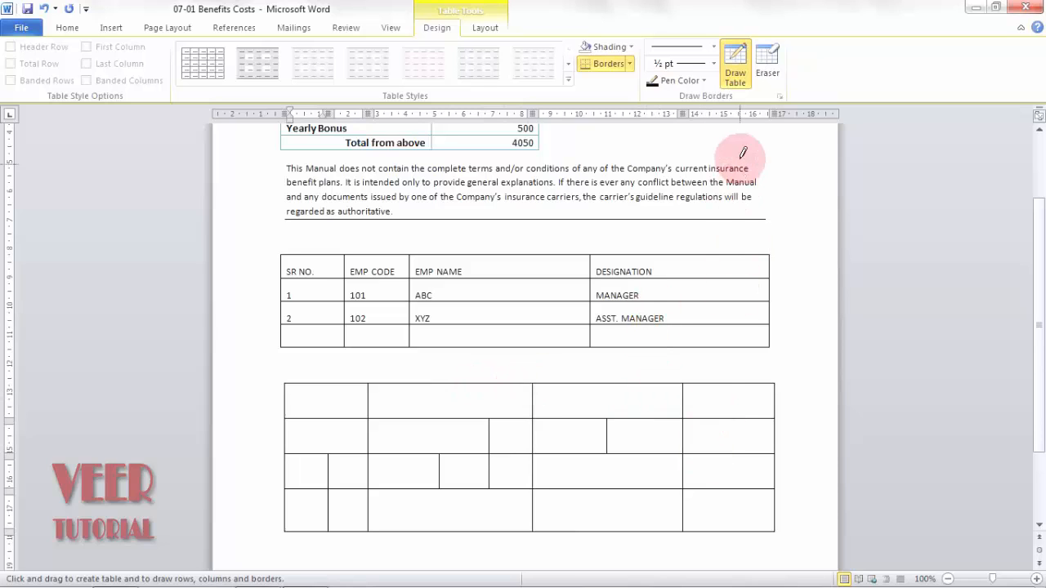
click(736, 80)
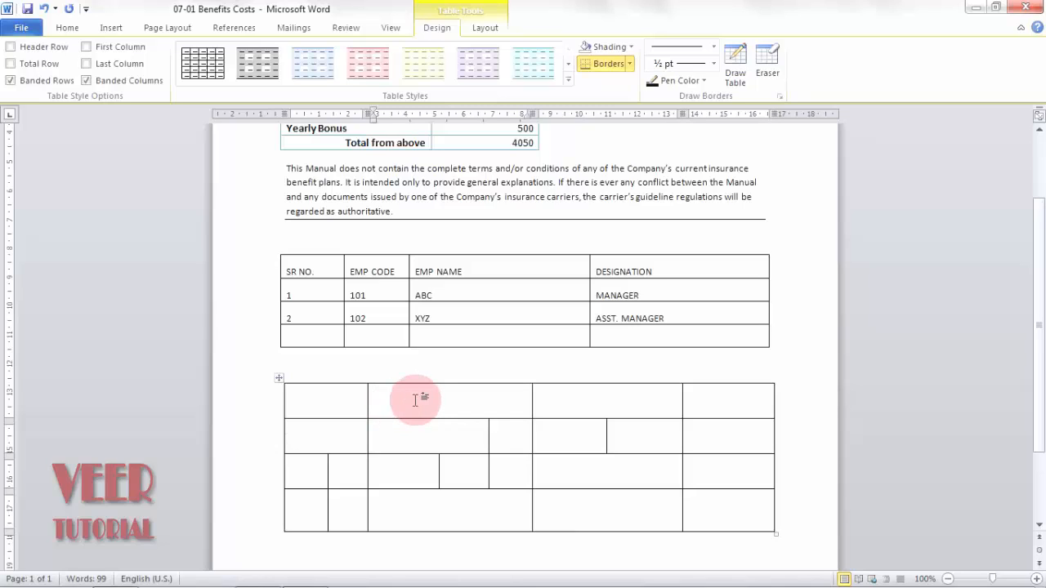
Step: Place the cursor in the drawn table, the paragraph text and the ABC cell in turn to examine when the table tools are available
click(415, 400)
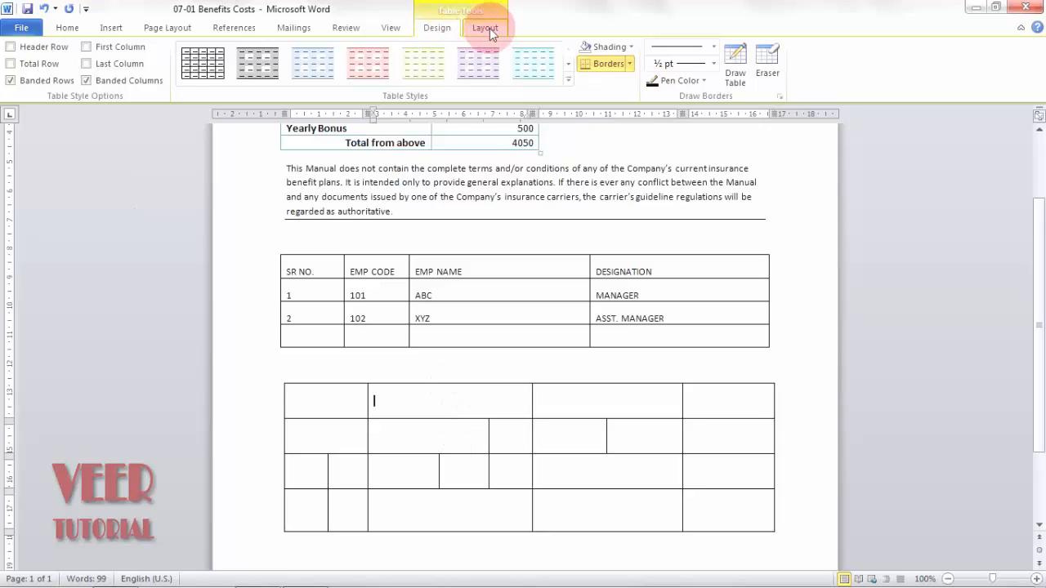
click(371, 183)
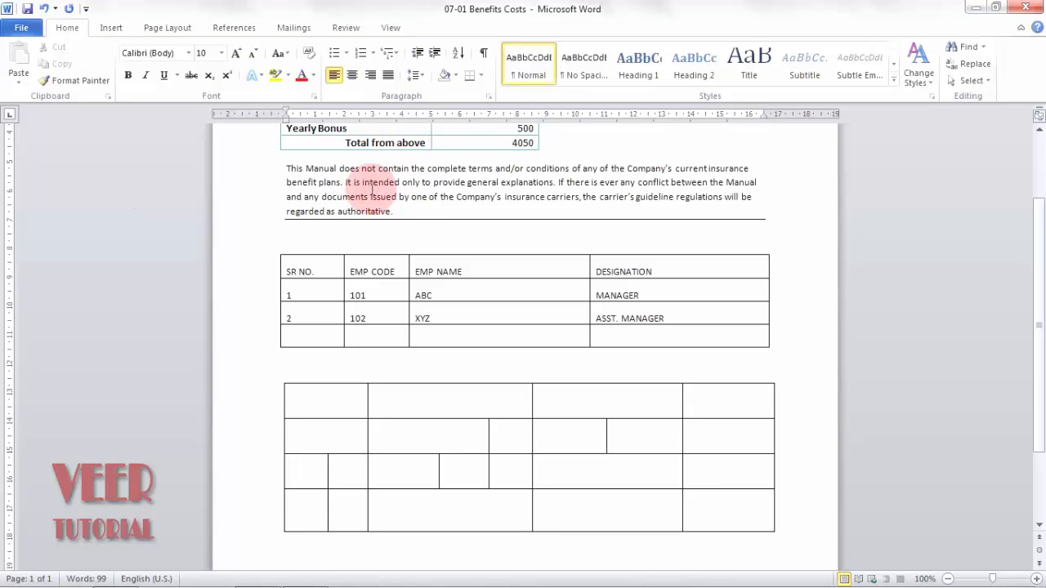
click(526, 291)
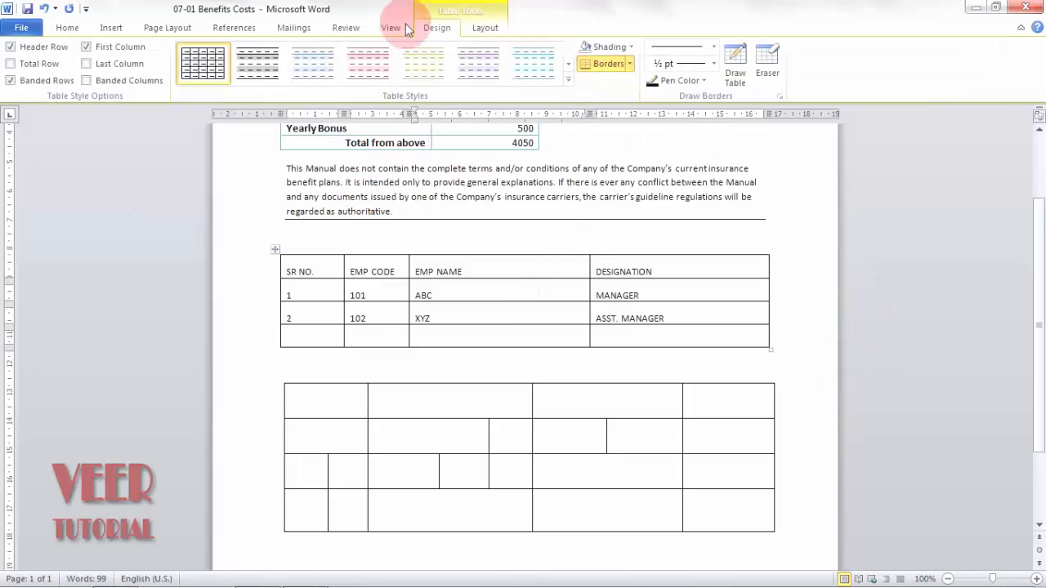
click(485, 28)
click(446, 31)
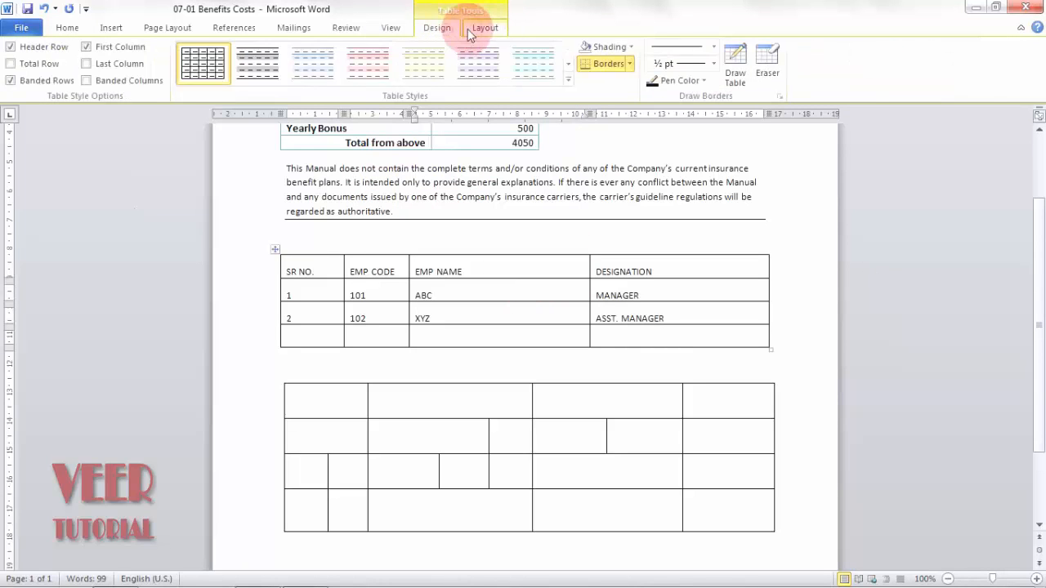
click(484, 30)
click(431, 31)
click(485, 31)
click(450, 31)
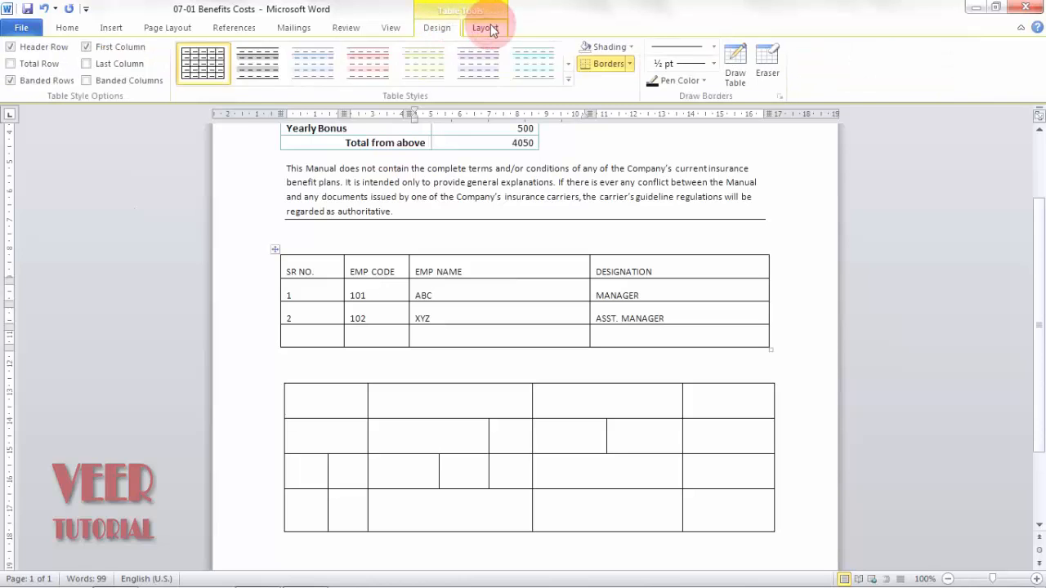
click(481, 28)
click(447, 28)
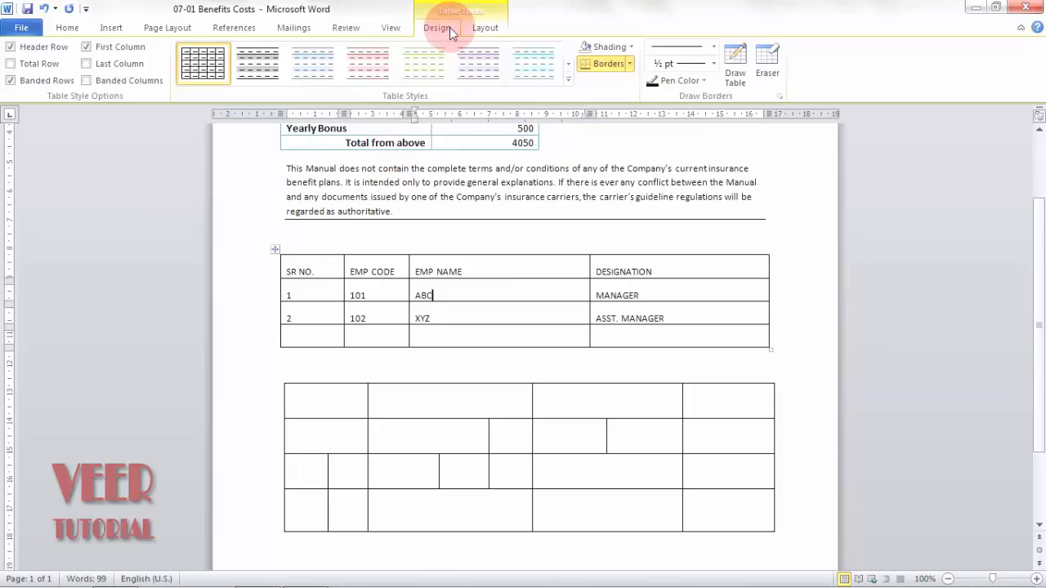
click(484, 28)
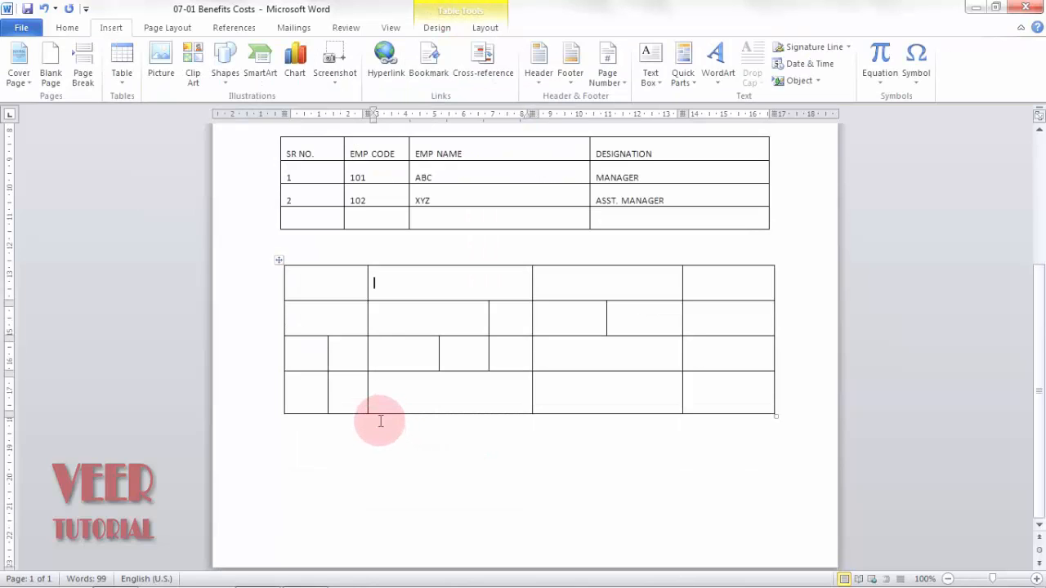
Step: Select the entire drawn table and cut it from the document
scroll(359, 403, up, 3)
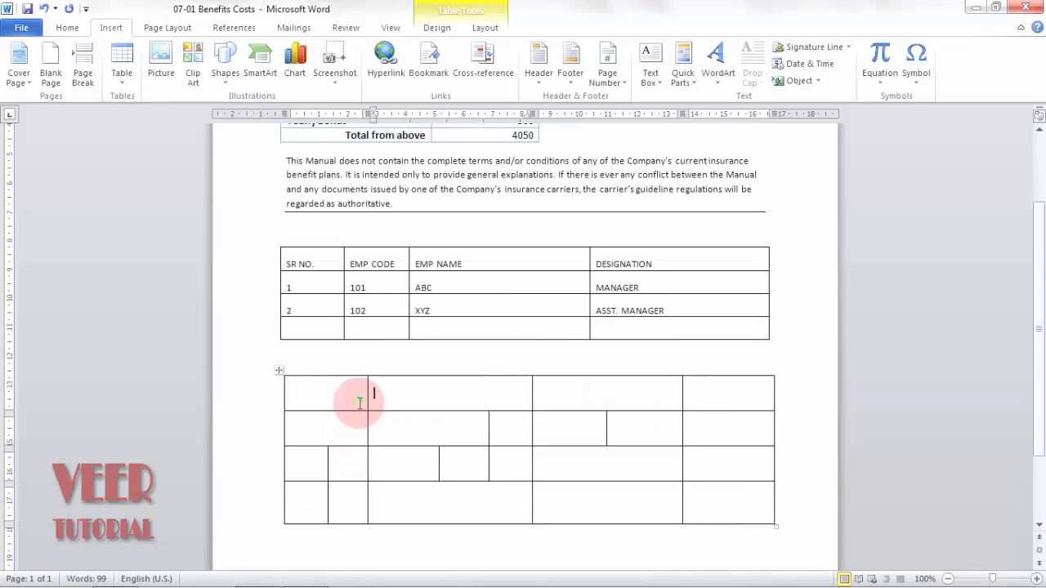
click(280, 372)
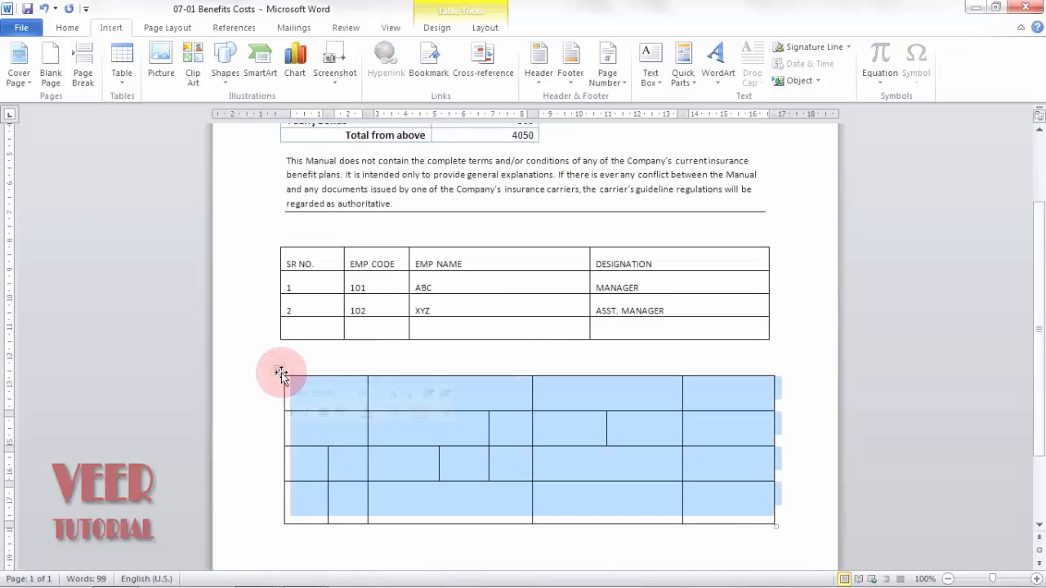
right_click(510, 398)
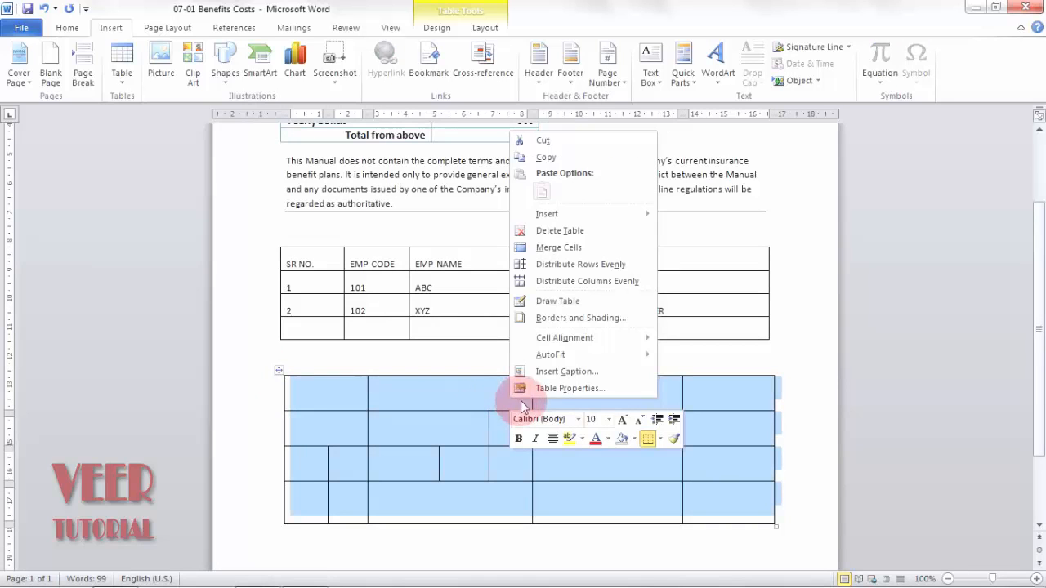
click(544, 140)
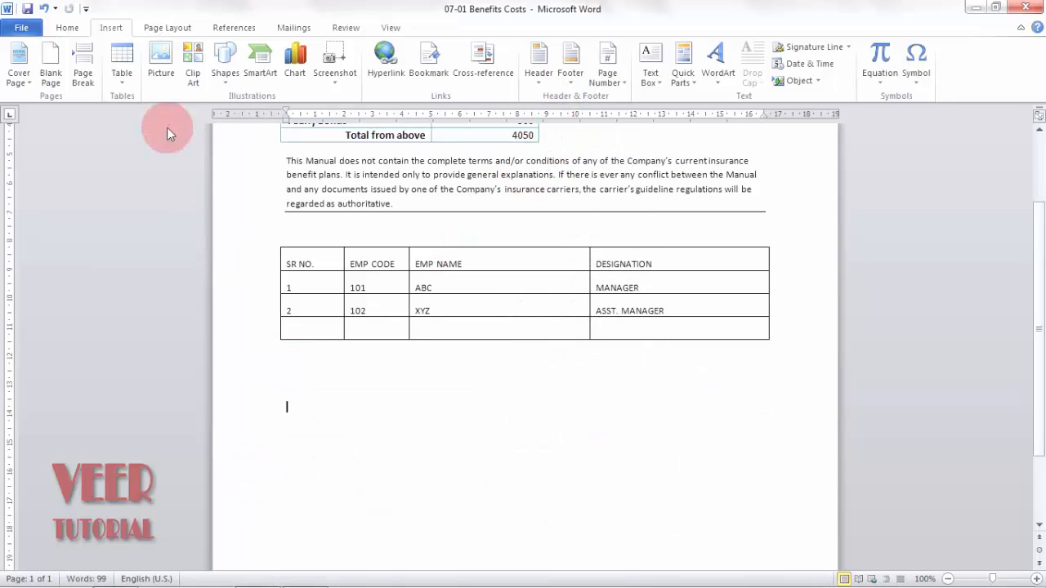
Step: Insert an Excel spreadsheet below the employee table and select cells D4 to E4 in it
click(125, 82)
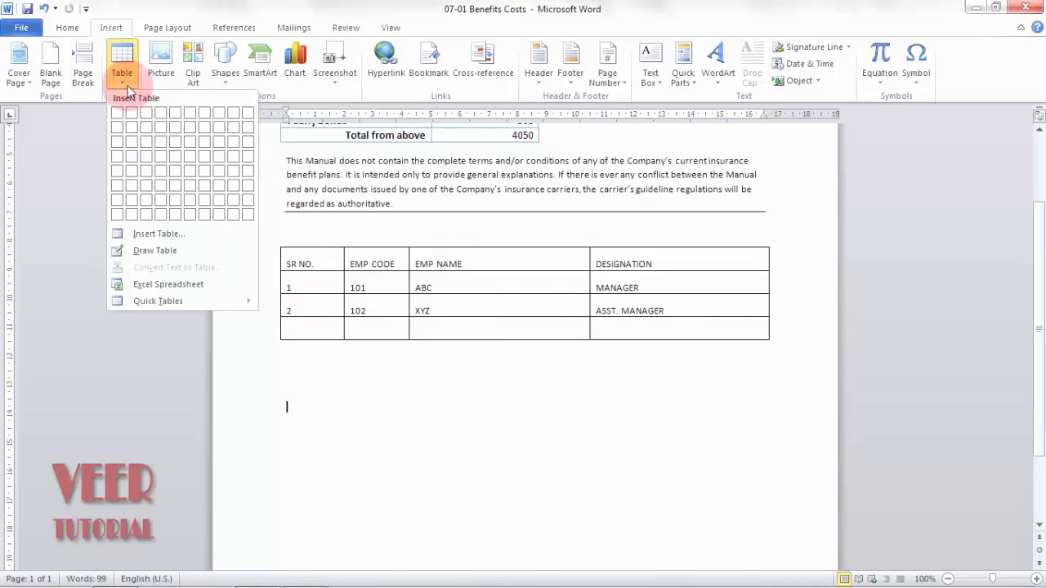
click(147, 289)
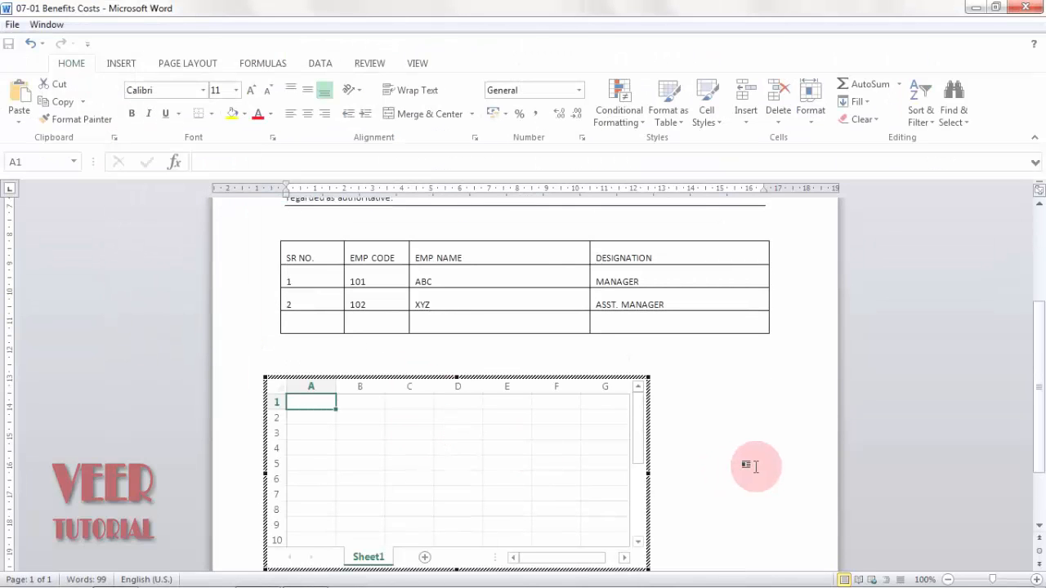
scroll(756, 467, down, 2)
scroll(756, 466, up, 2)
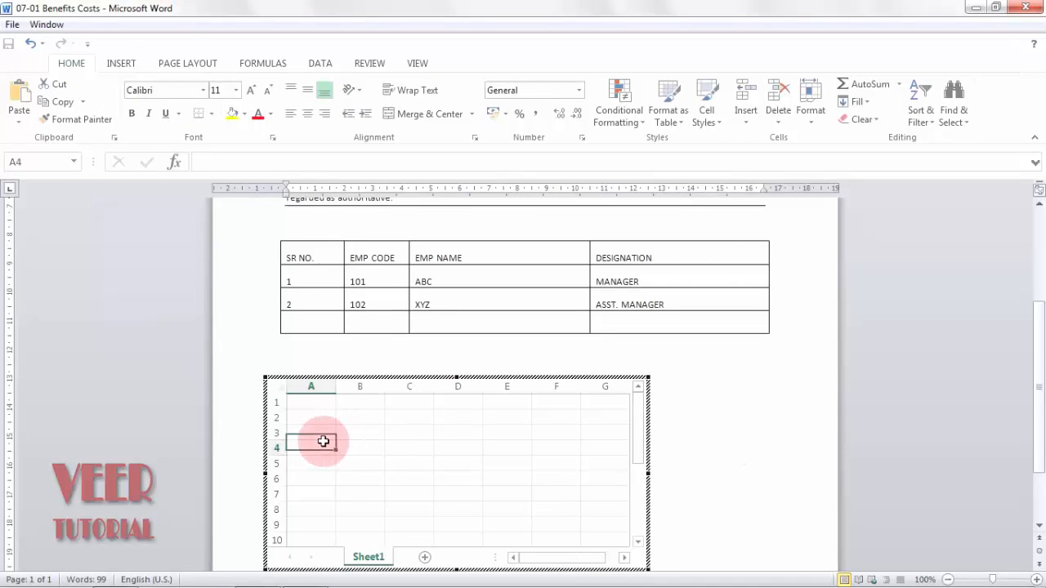
click(409, 448)
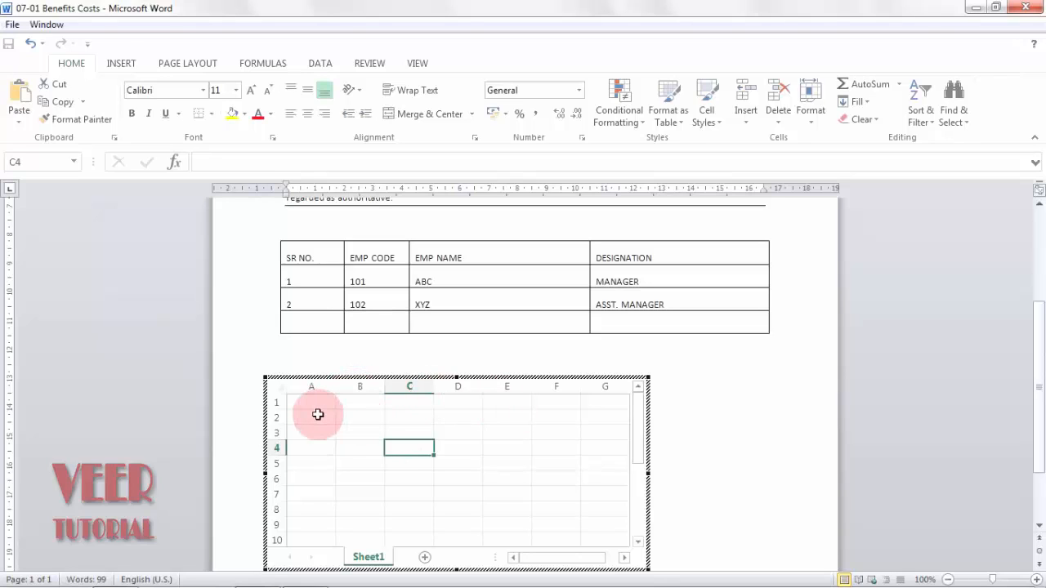
click(360, 448)
drag(469, 447, 510, 449)
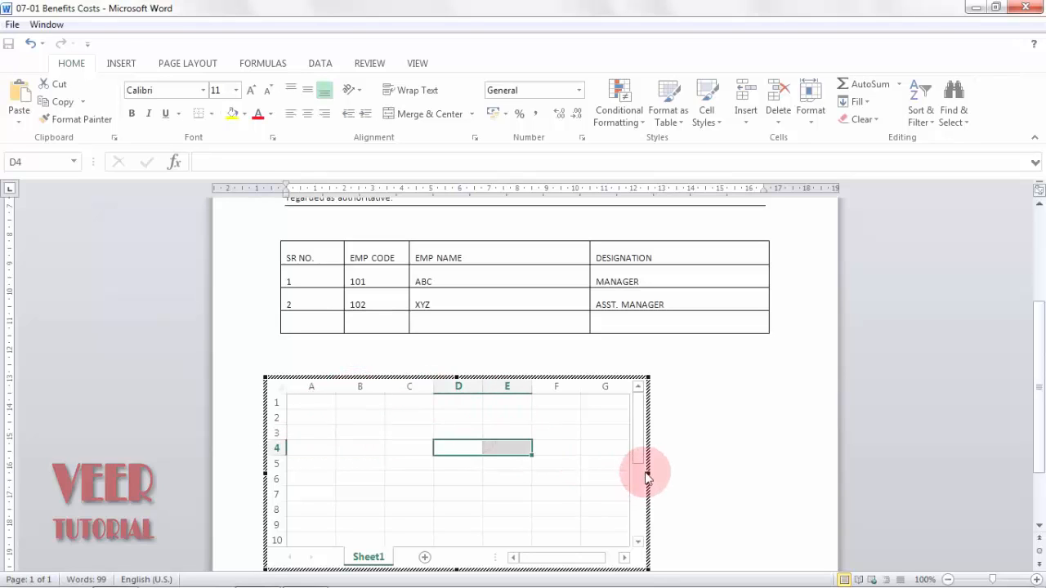
Step: Widen the embedded spreadsheet to show columns A through I and select cell B5
drag(647, 472, 760, 473)
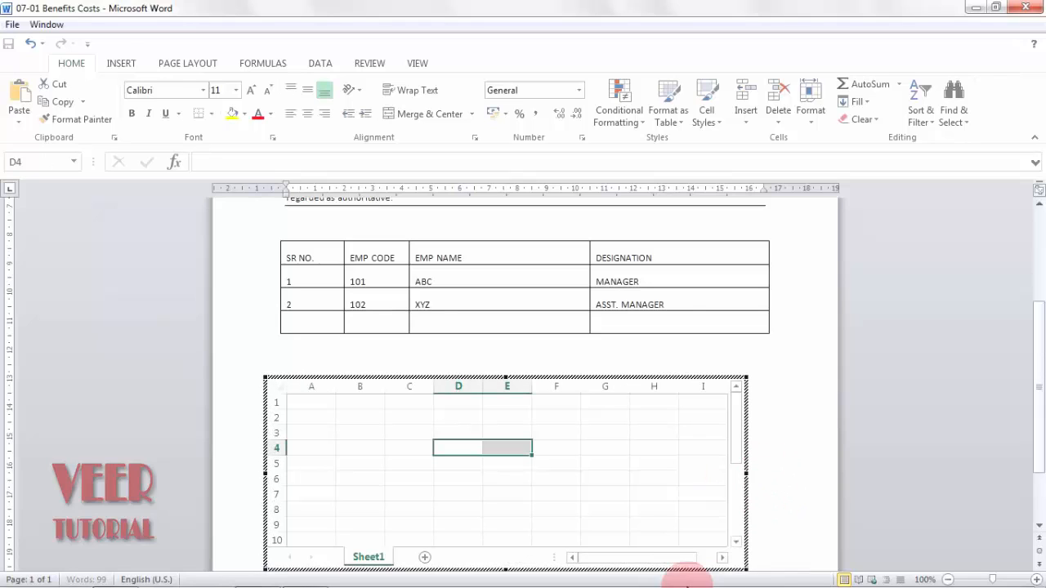
click(450, 401)
click(366, 470)
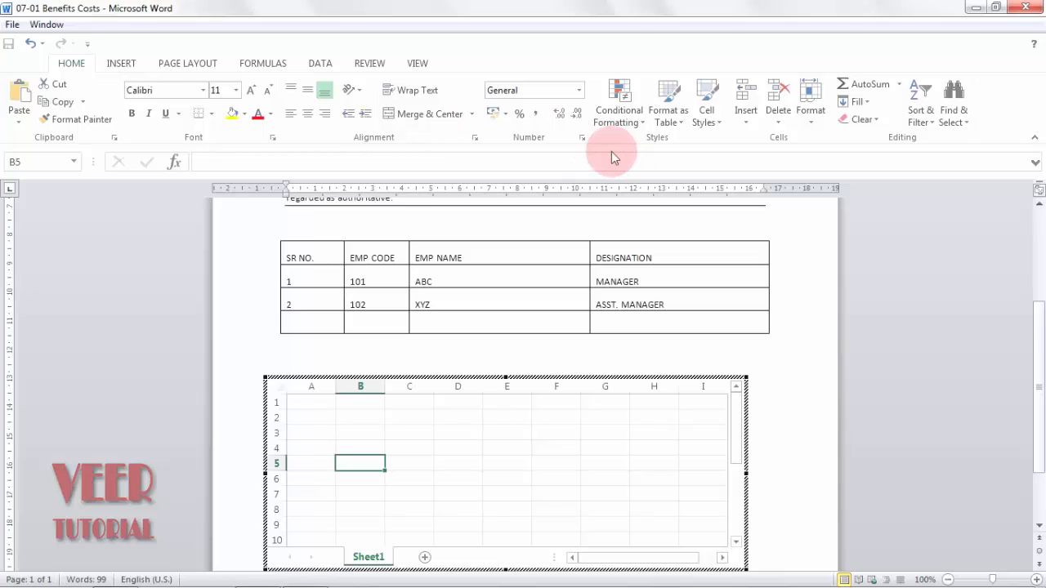
Step: Show the spreadsheet's insert commands, return to the document, and undo the spreadsheet insertion
click(121, 68)
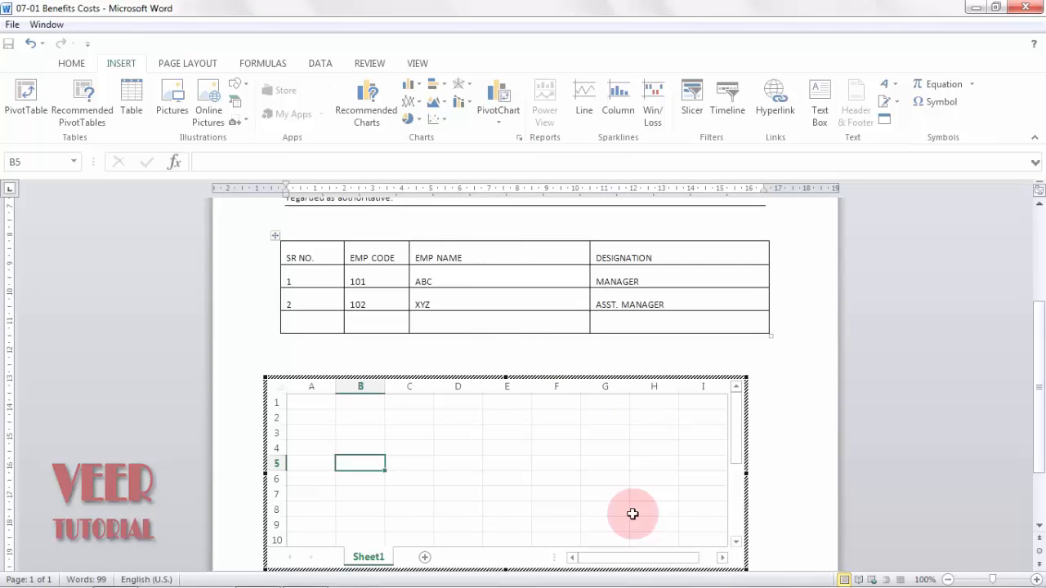
click(494, 350)
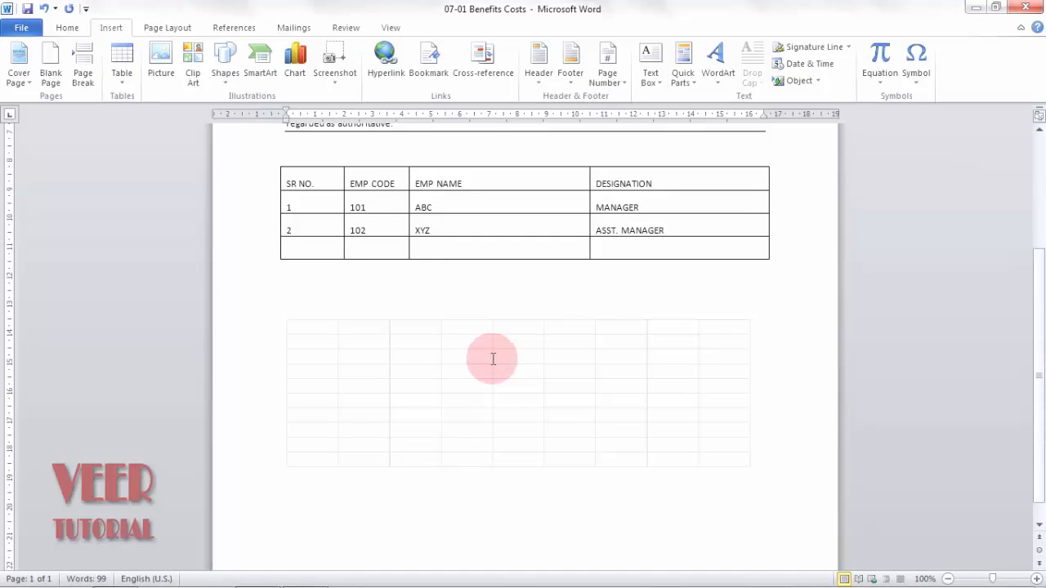
key(ctrl+z)
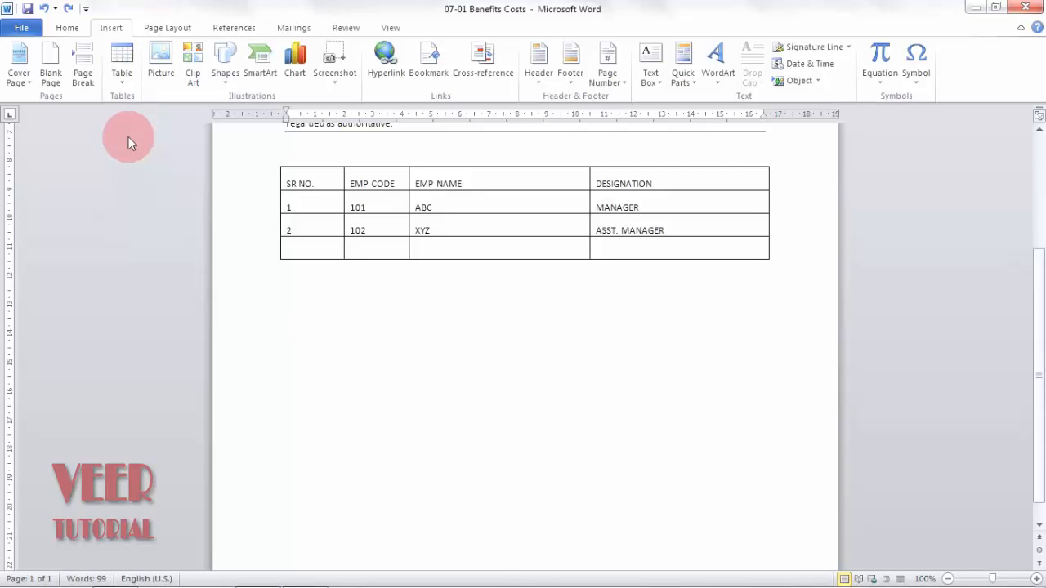
Step: Insert the built-in With Subheads 1 quick table below the employee table
click(121, 77)
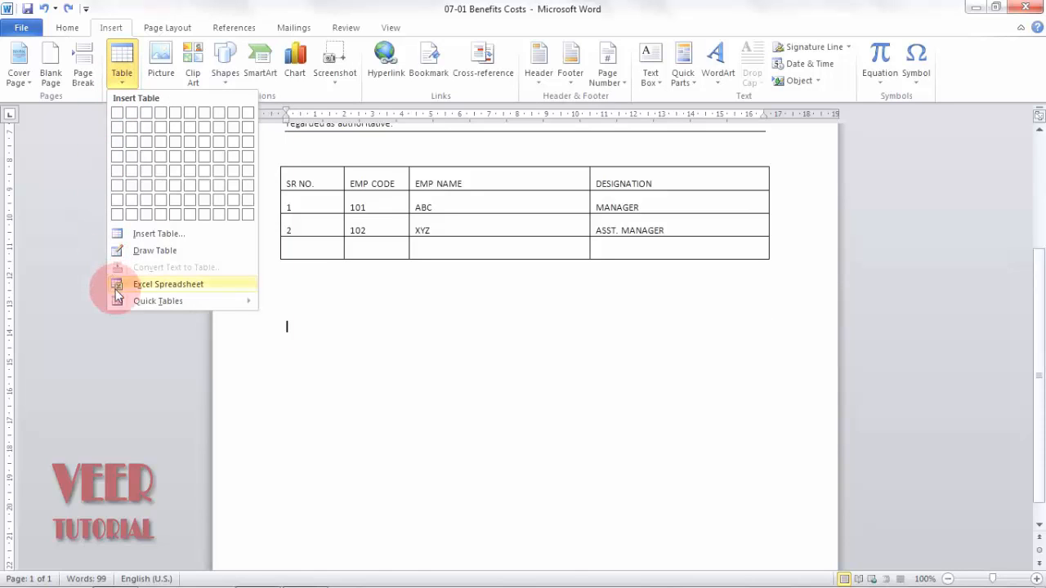
mouse_move(162, 308)
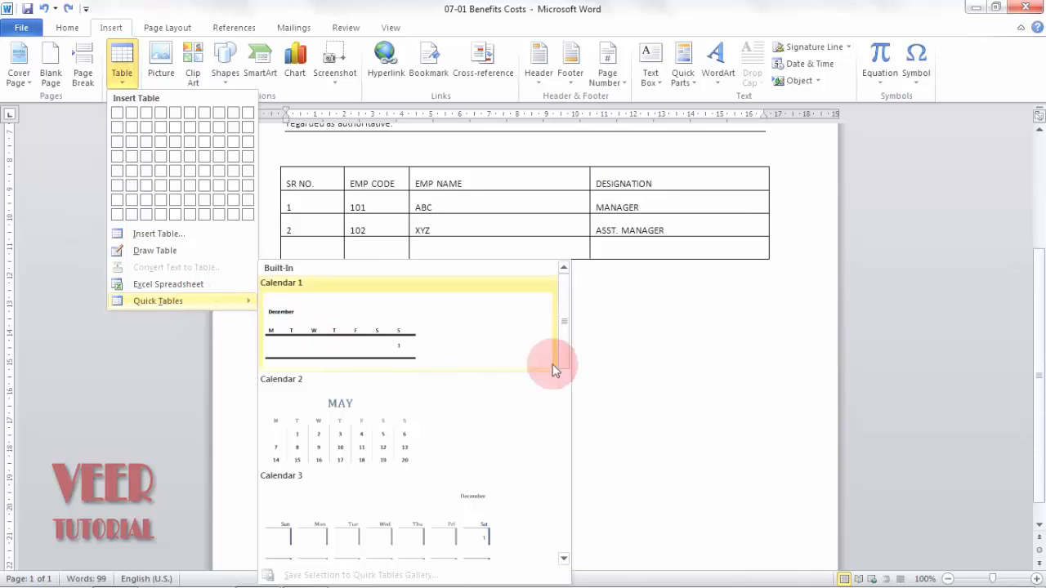
drag(566, 285, 569, 515)
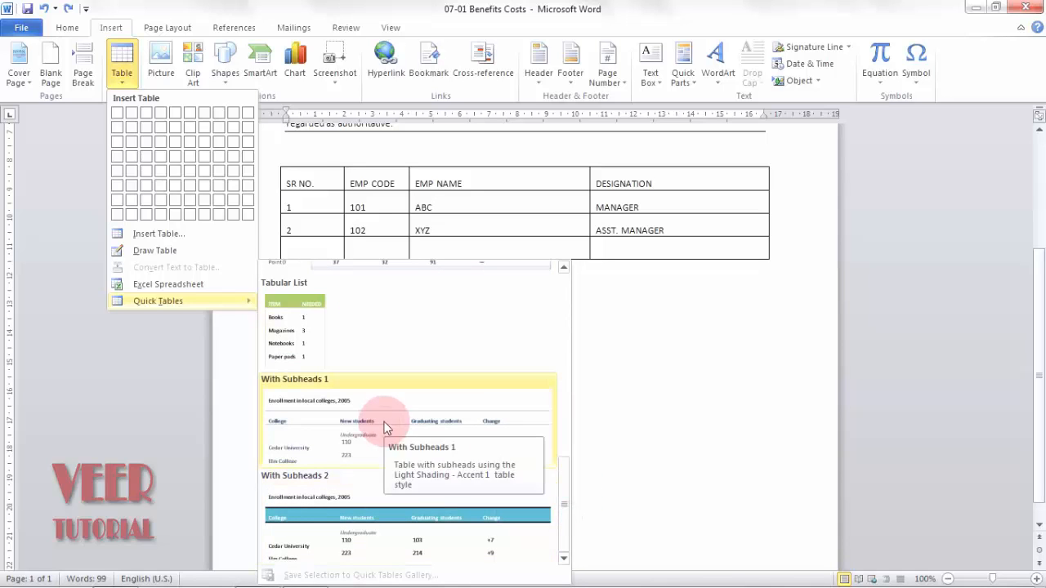
click(385, 427)
scroll(735, 451, down, 3)
scroll(742, 451, down, 2)
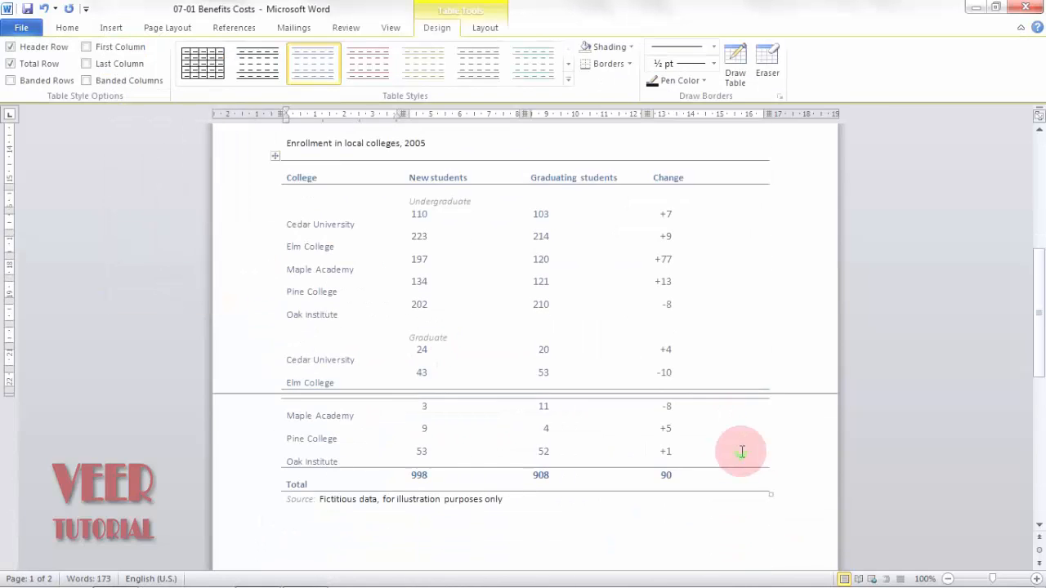
scroll(742, 451, up, 4)
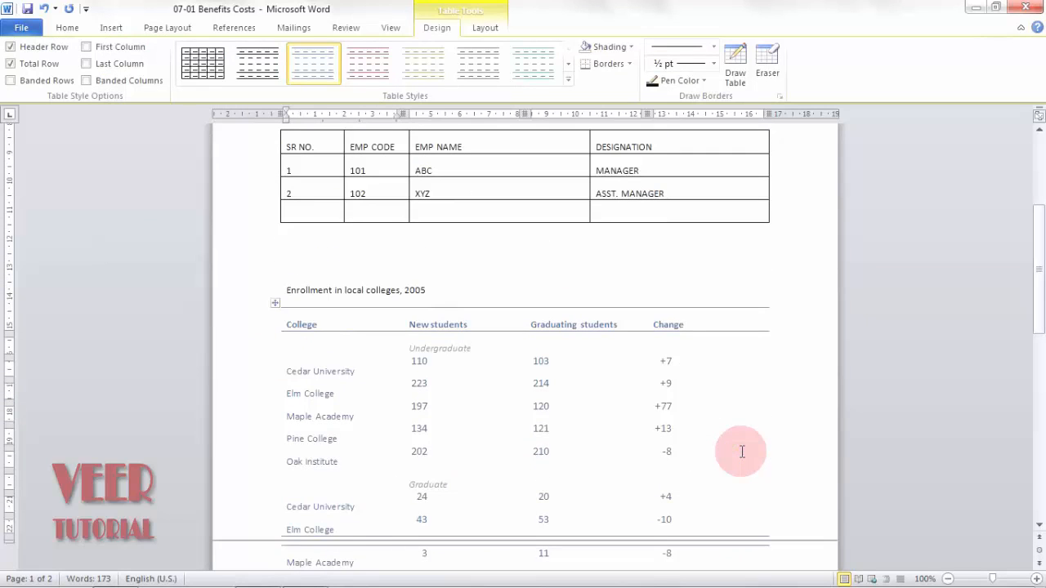
Step: Look over the college enrollment quick table and undo its insertion
click(412, 326)
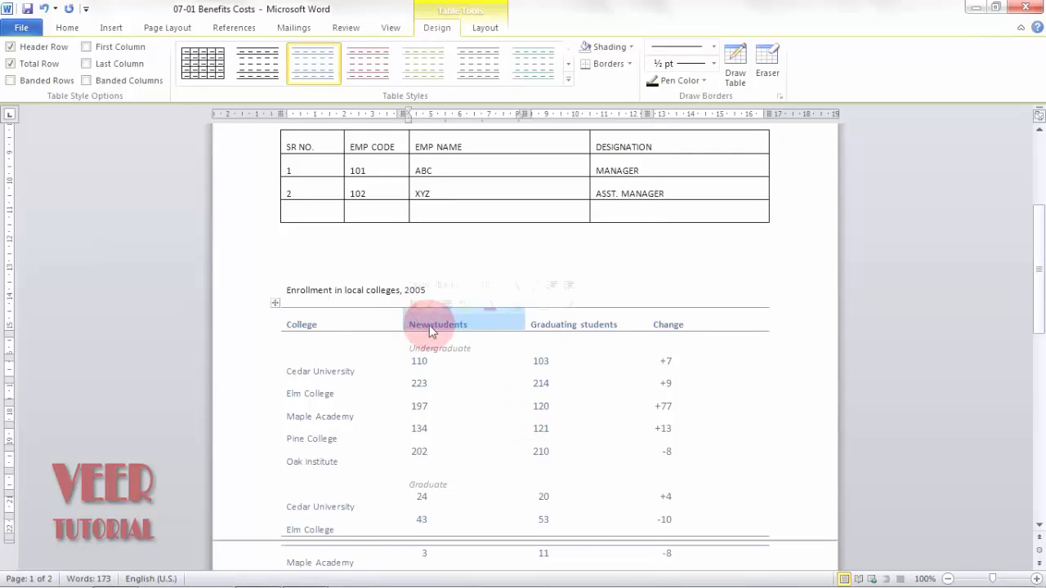
click(448, 393)
scroll(453, 400, down, 4)
scroll(431, 408, up, 8)
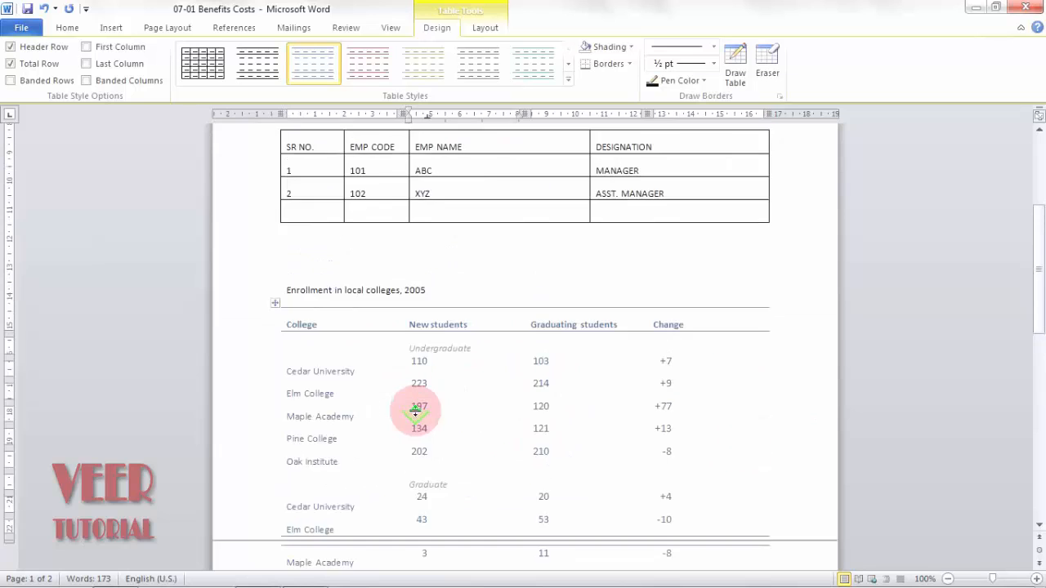
scroll(414, 411, up, 1)
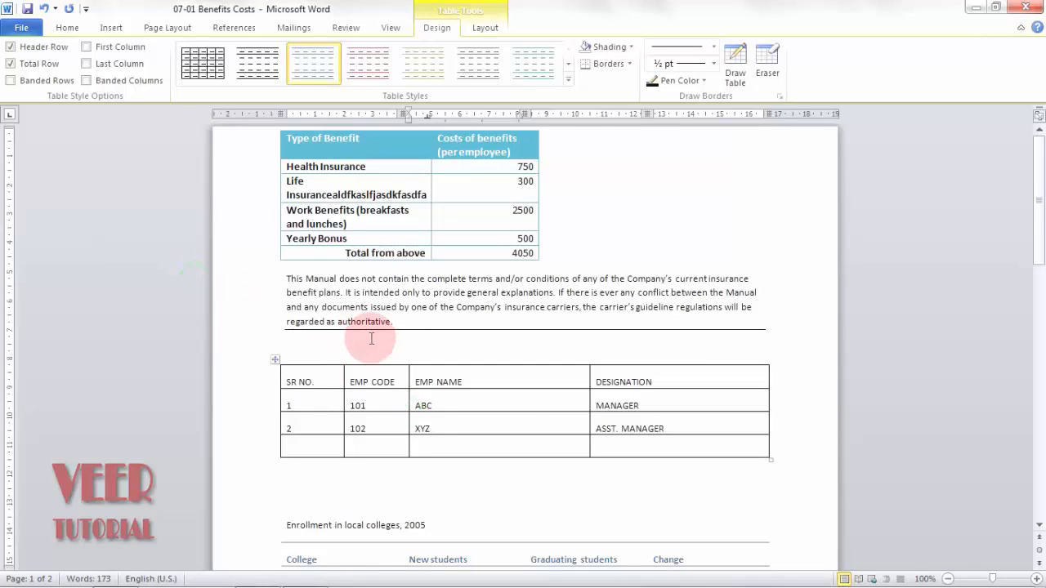
scroll(374, 338, down, 3)
key(ctrl+z)
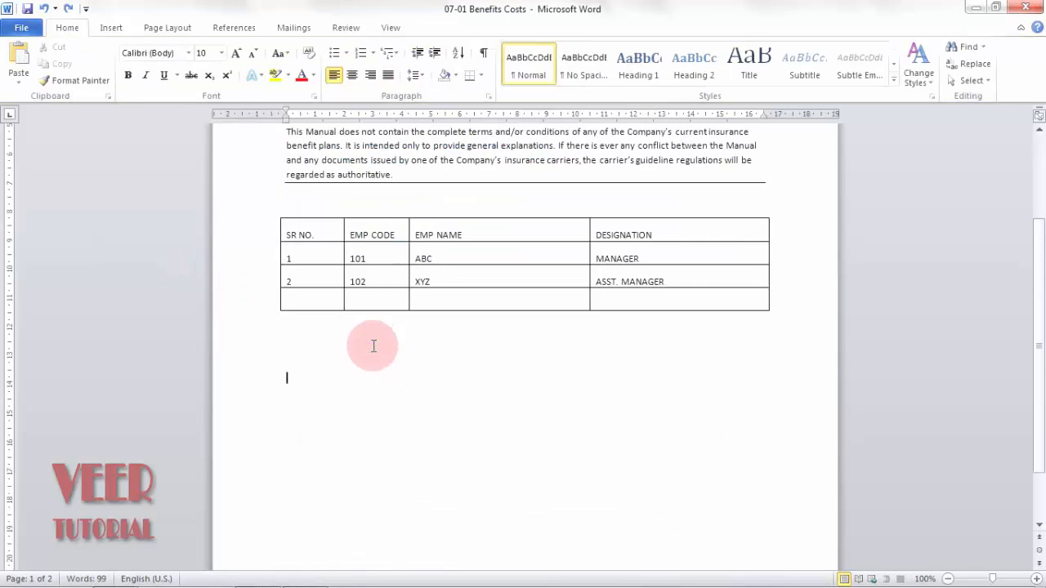
Step: Try inserting an empty row above the XYZ row of the employee table, and undo it
scroll(471, 442, up, 3)
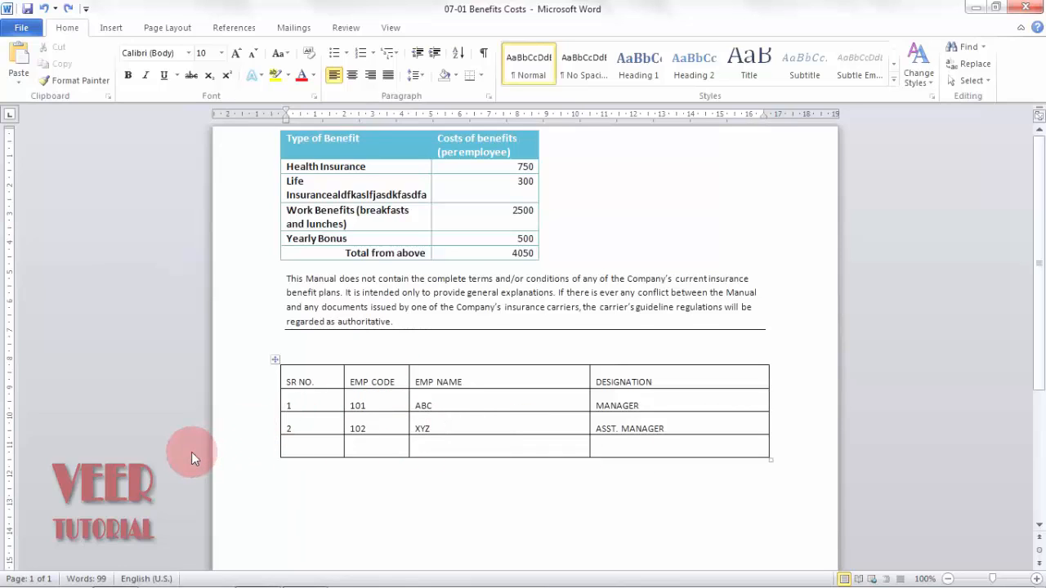
click(259, 429)
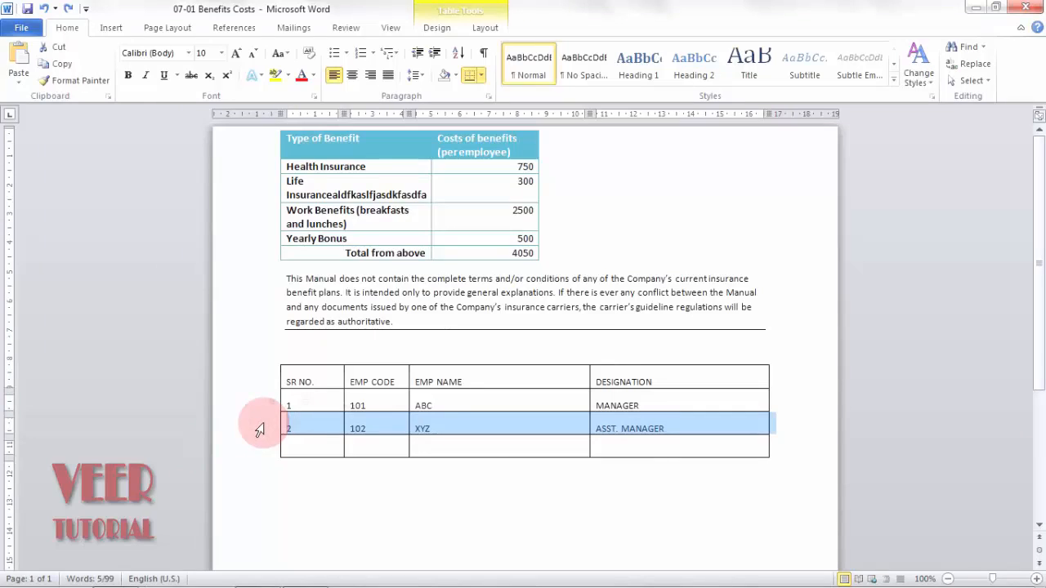
right_click(478, 426)
click(532, 242)
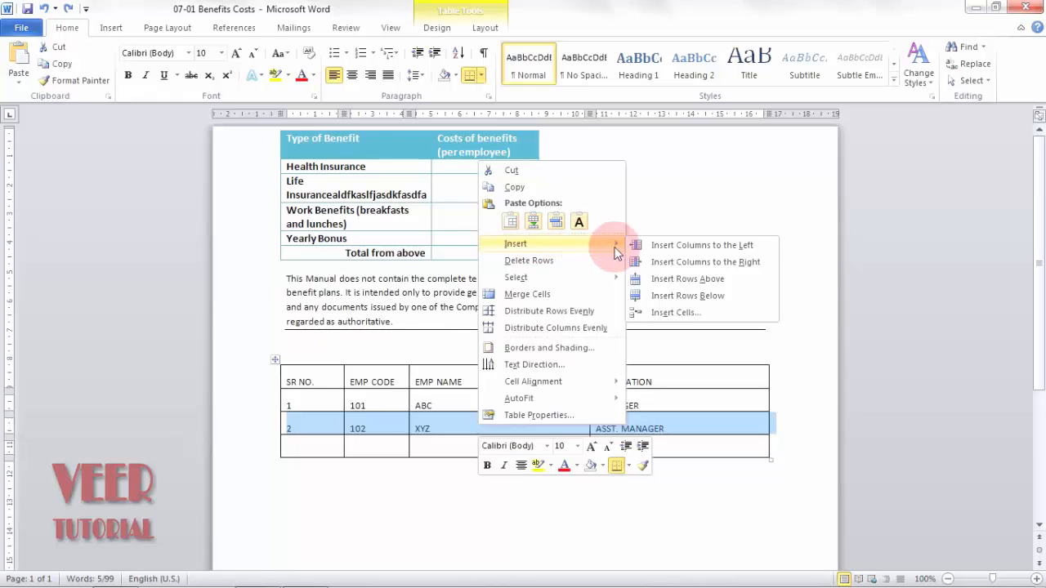
click(643, 280)
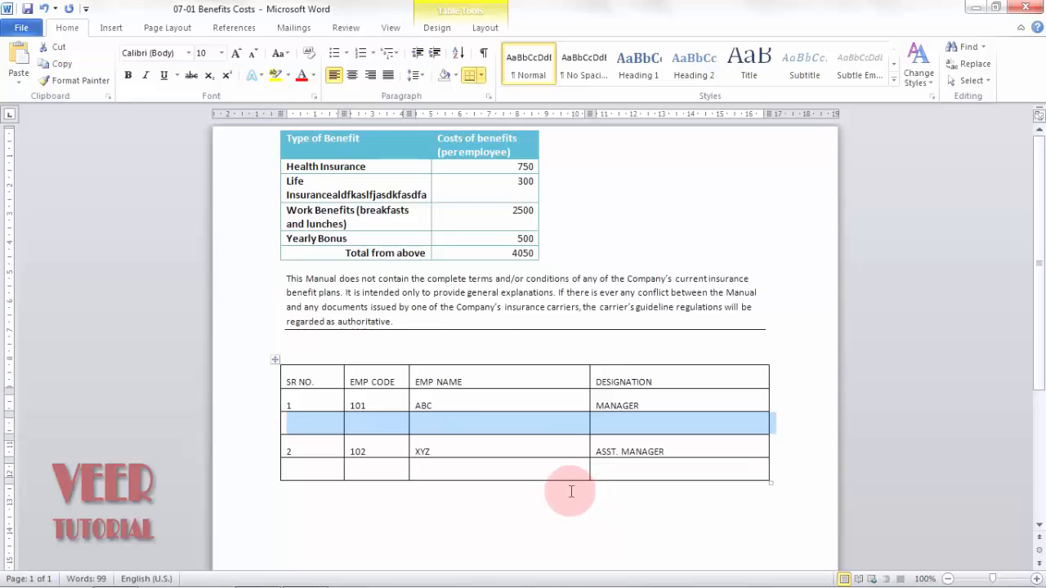
key(ctrl+z)
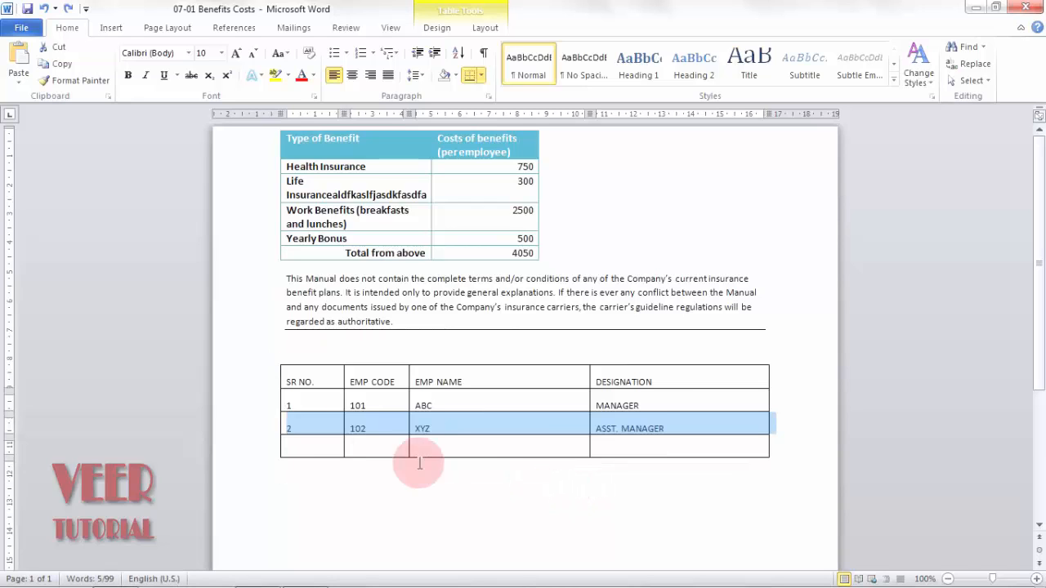
Step: Insert an empty row below the XYZ row in the employee table
right_click(497, 433)
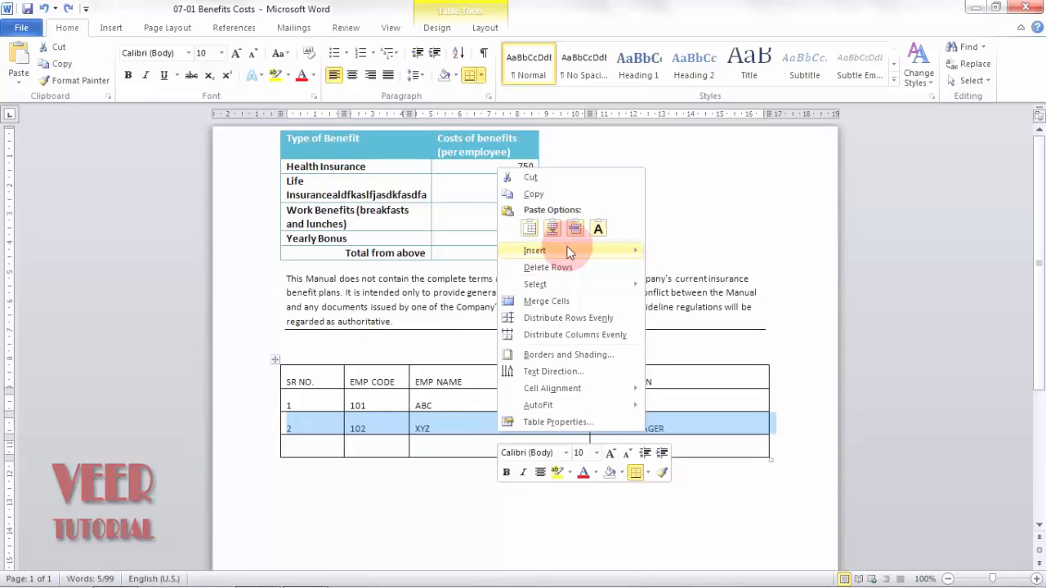
mouse_move(568, 246)
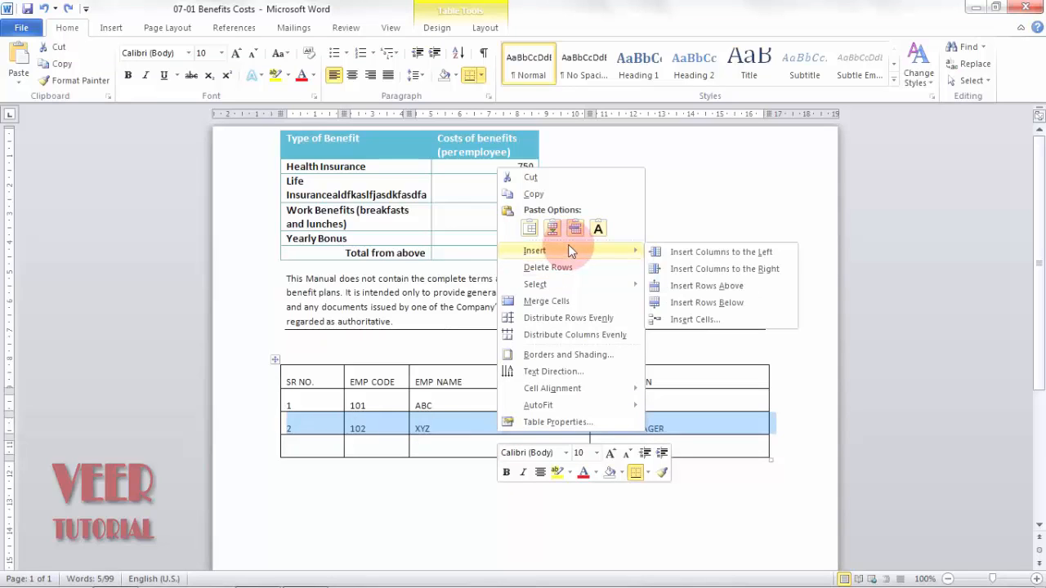
click(720, 305)
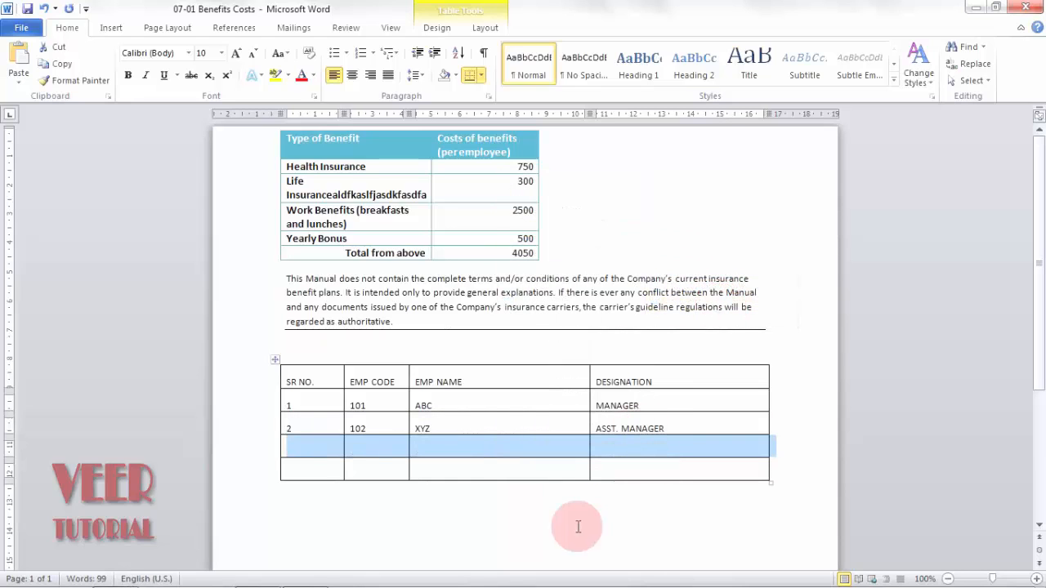
click(443, 446)
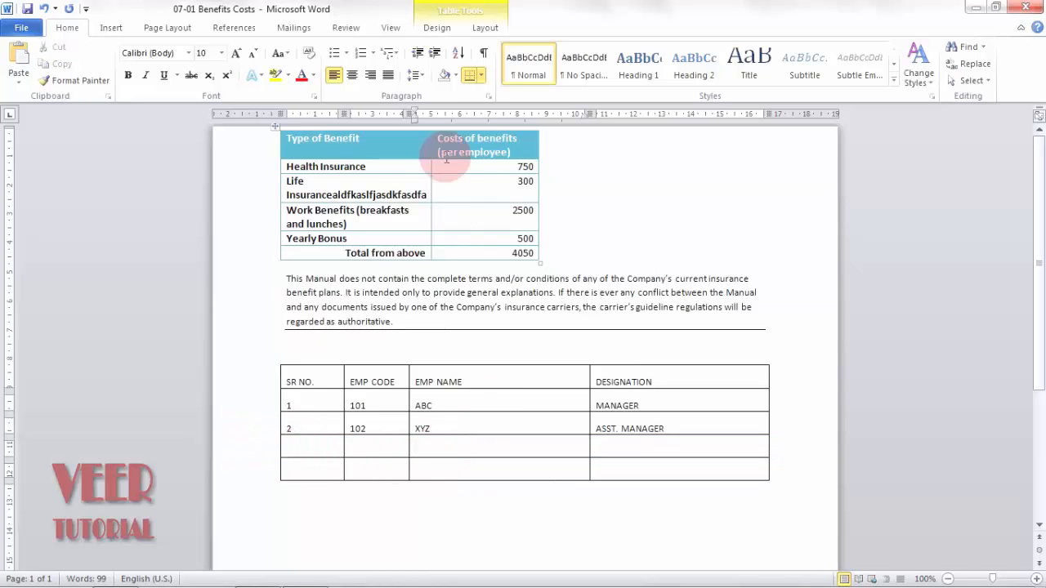
Step: Insert one row below the empty row under XYZ, and another row above that new row
click(433, 28)
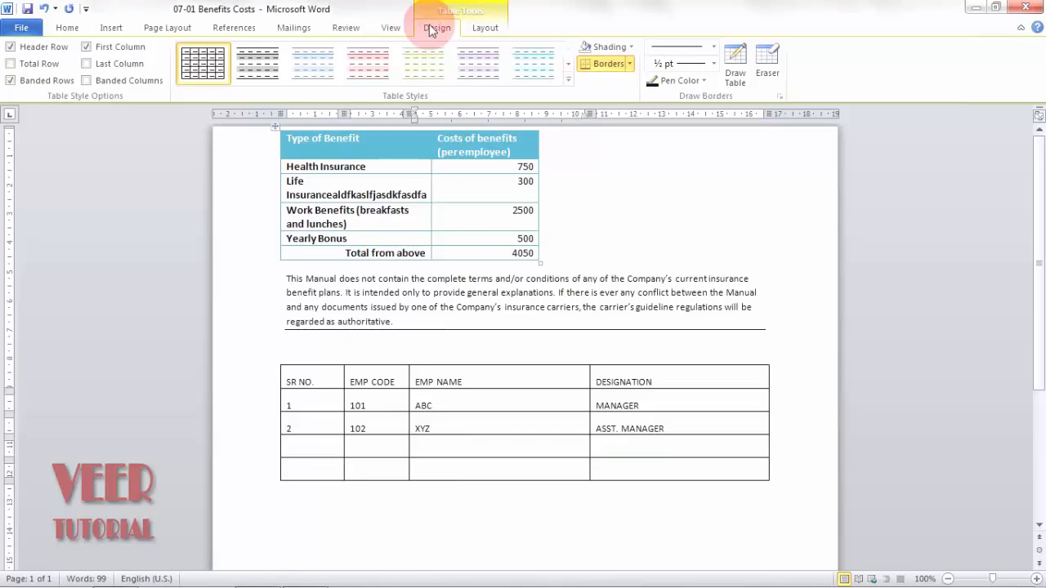
click(484, 29)
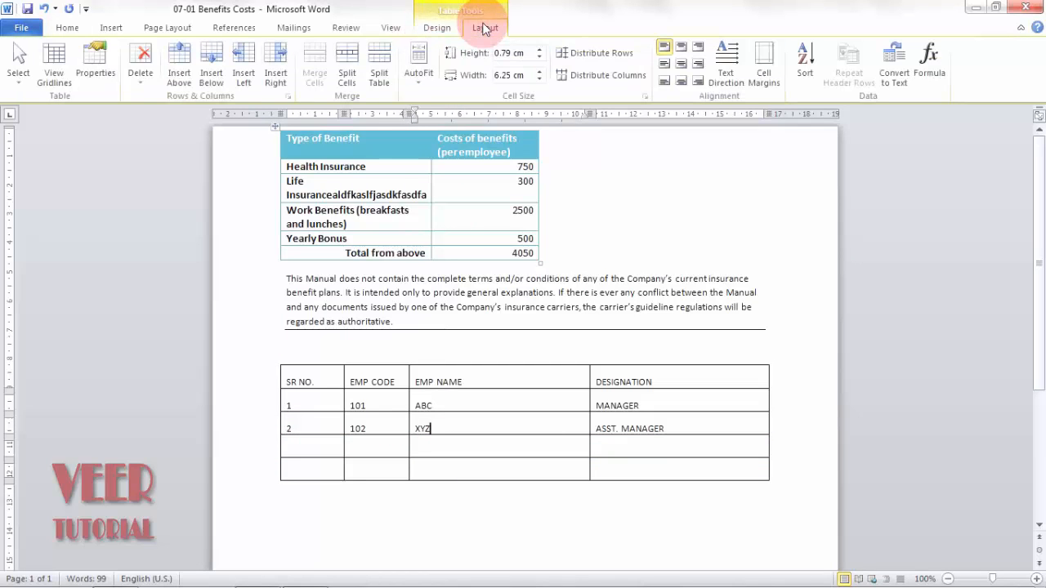
click(249, 449)
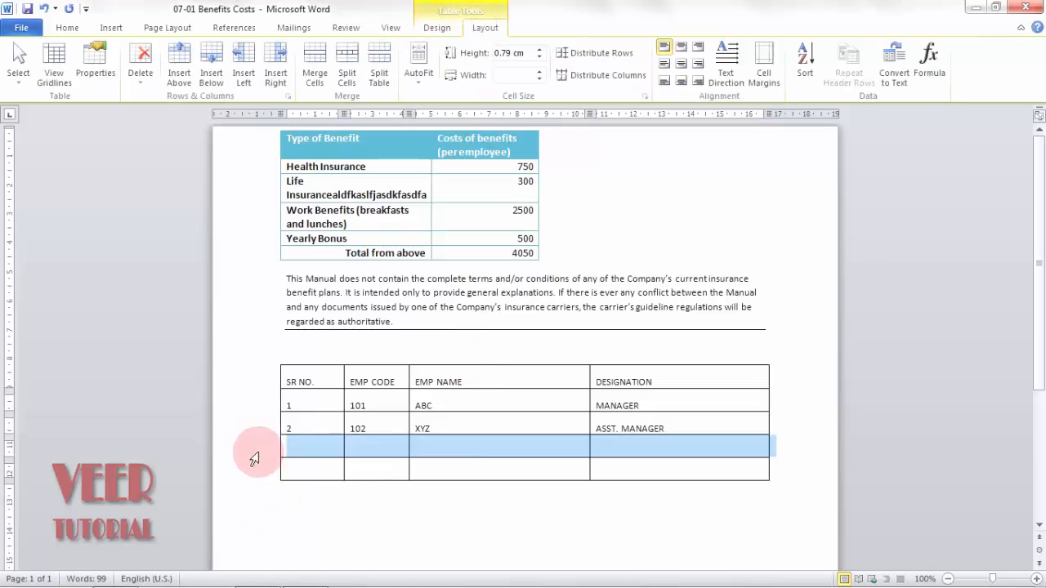
click(214, 72)
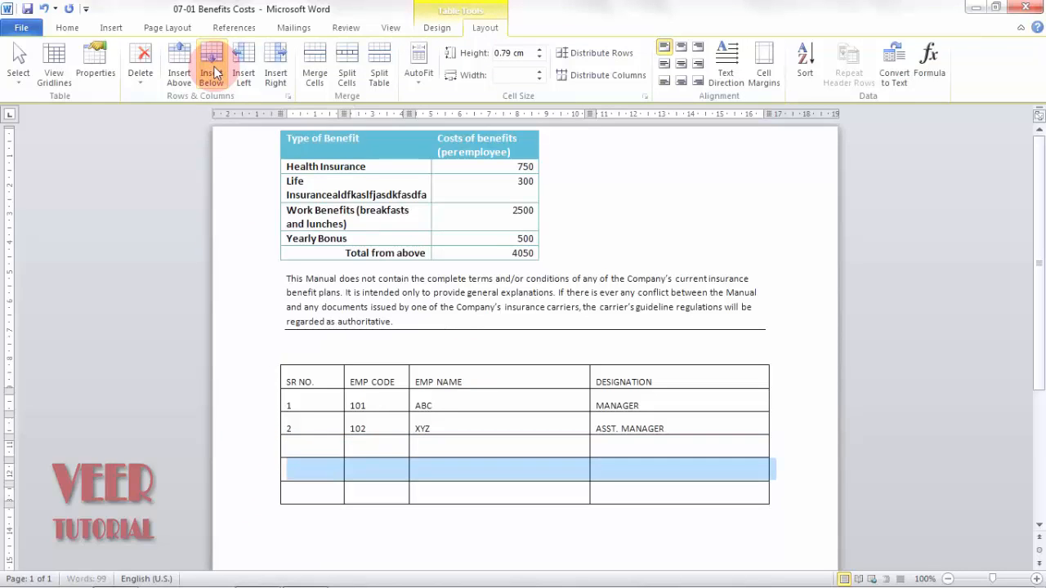
click(173, 66)
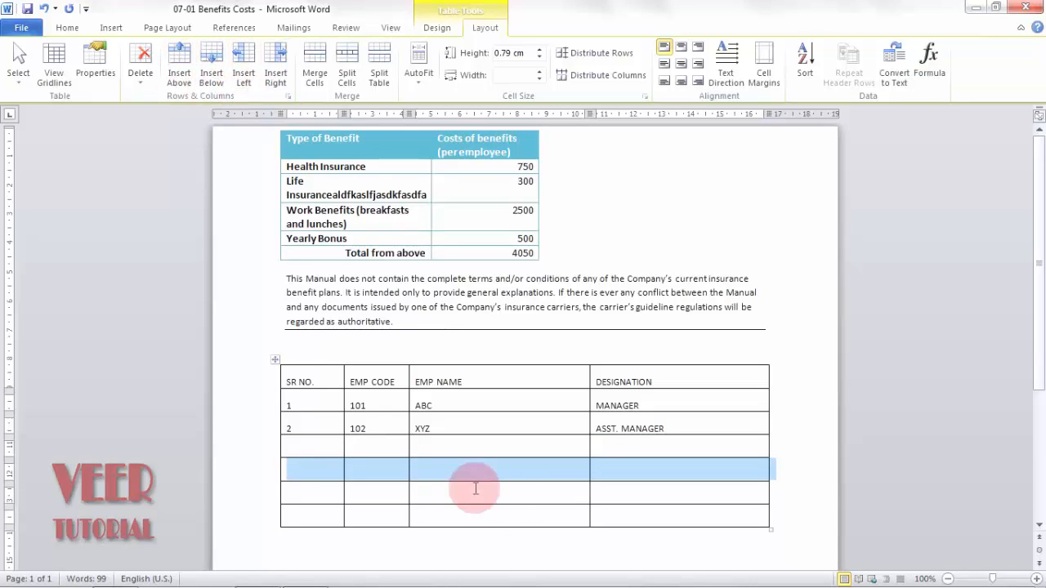
Step: Try inserting an empty column to the left of the EMP CODE column in the employee table, and undo it
click(498, 463)
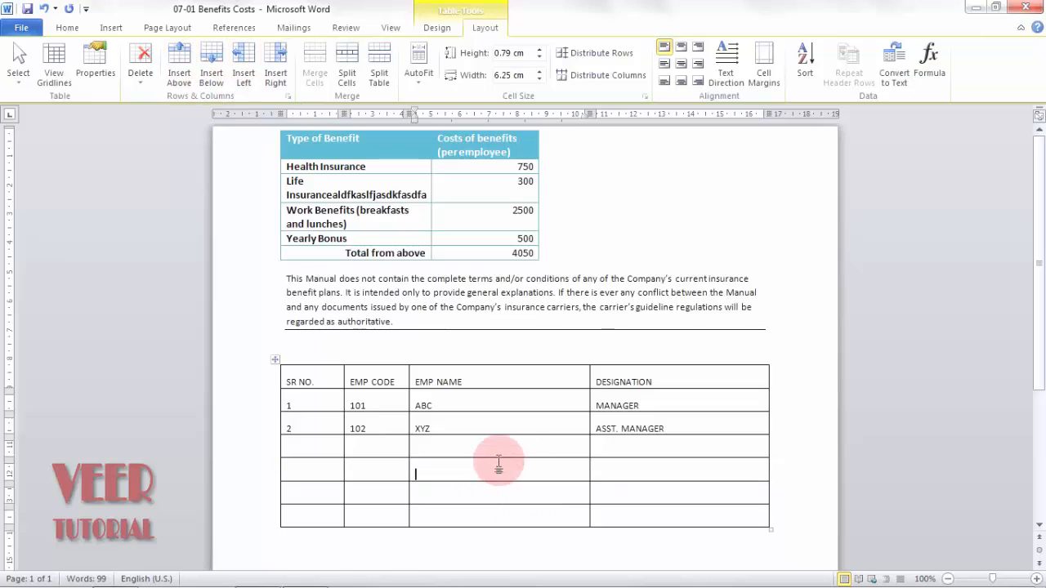
click(368, 362)
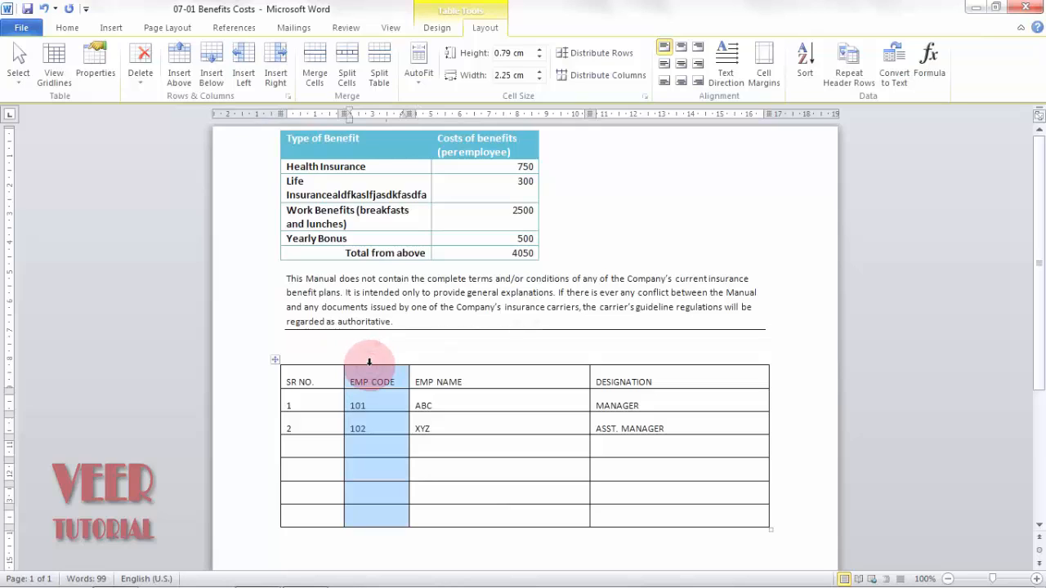
click(240, 70)
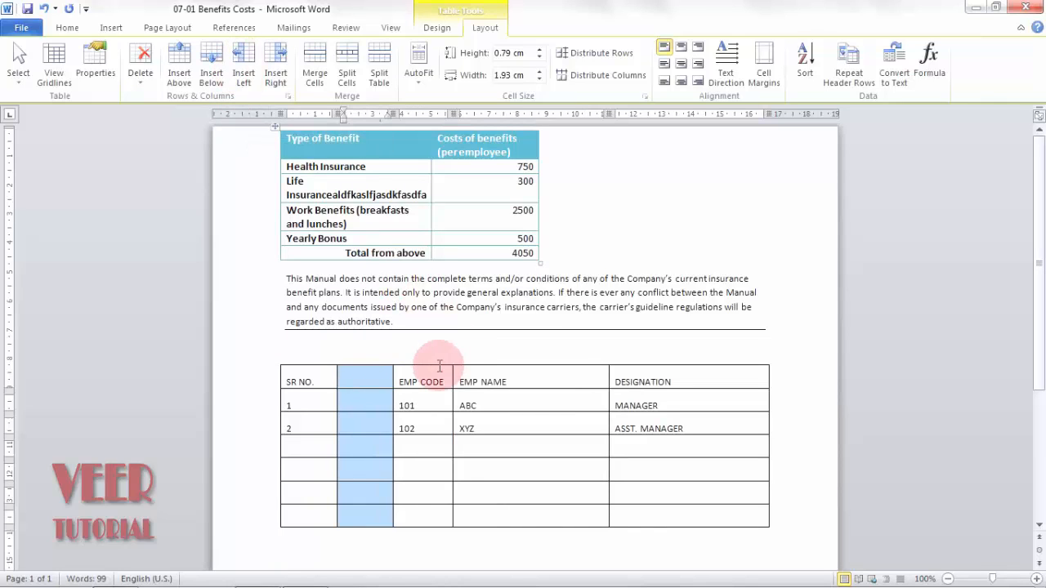
key(ctrl+z)
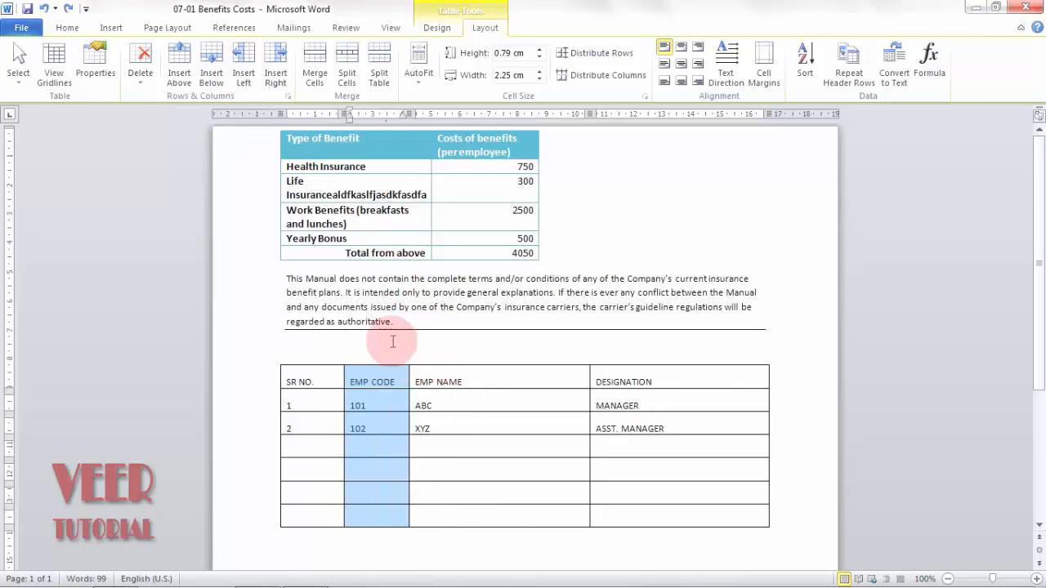
Step: Insert an empty column to the right of the EMP CODE column, and another column to the left of that new column
click(275, 66)
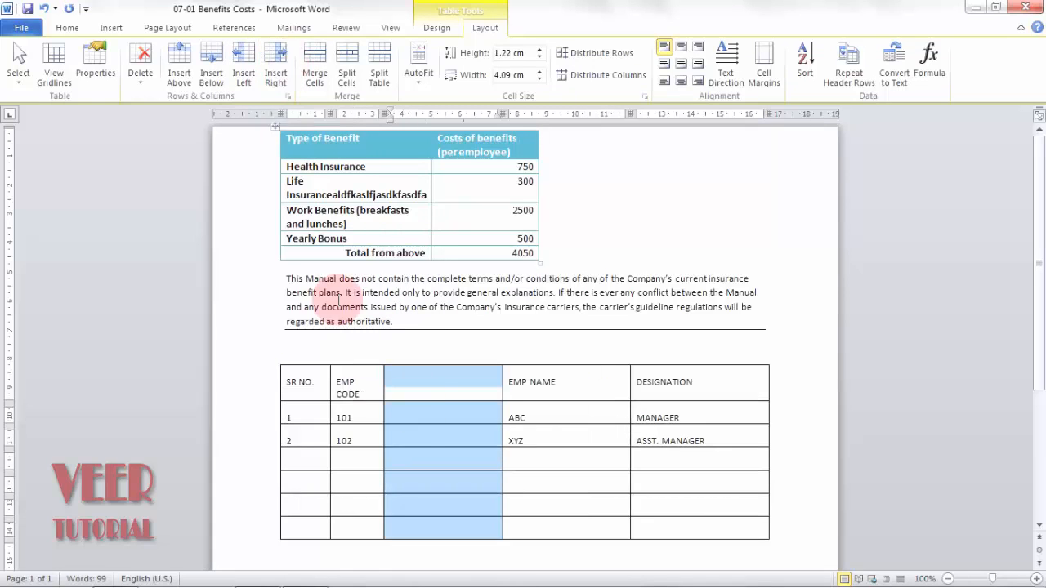
right_click(422, 414)
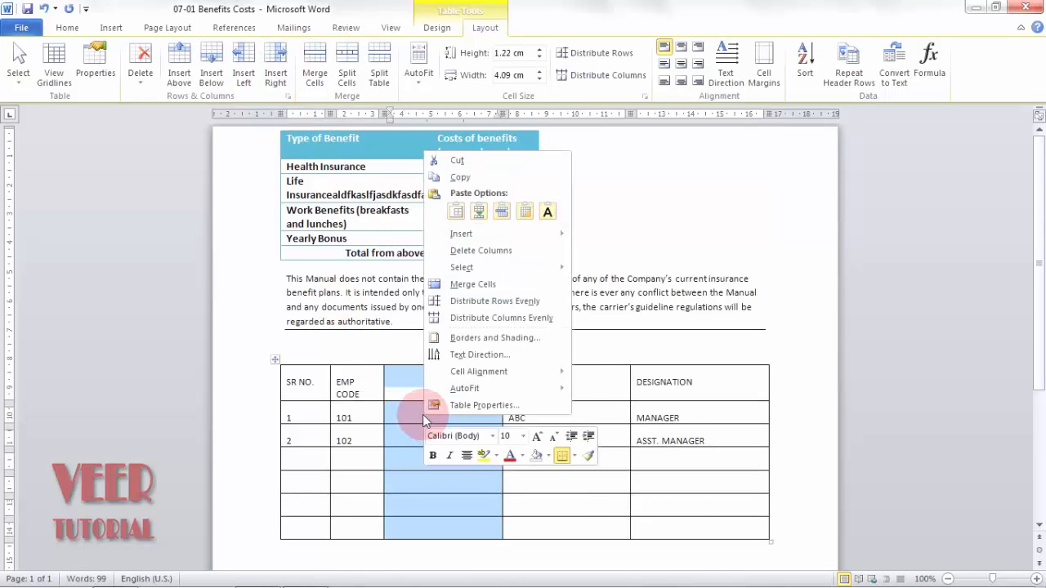
mouse_move(531, 231)
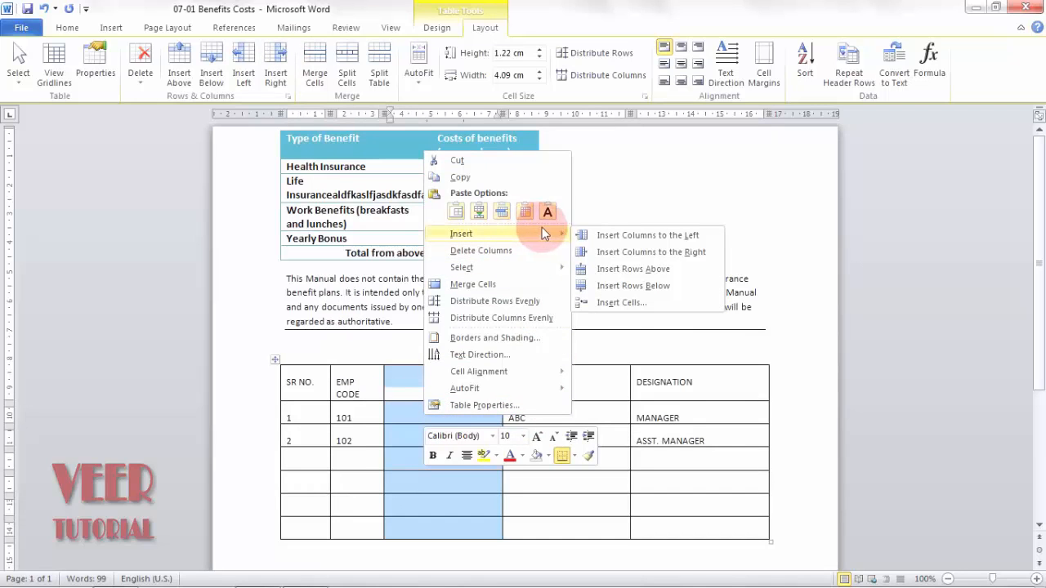
click(605, 236)
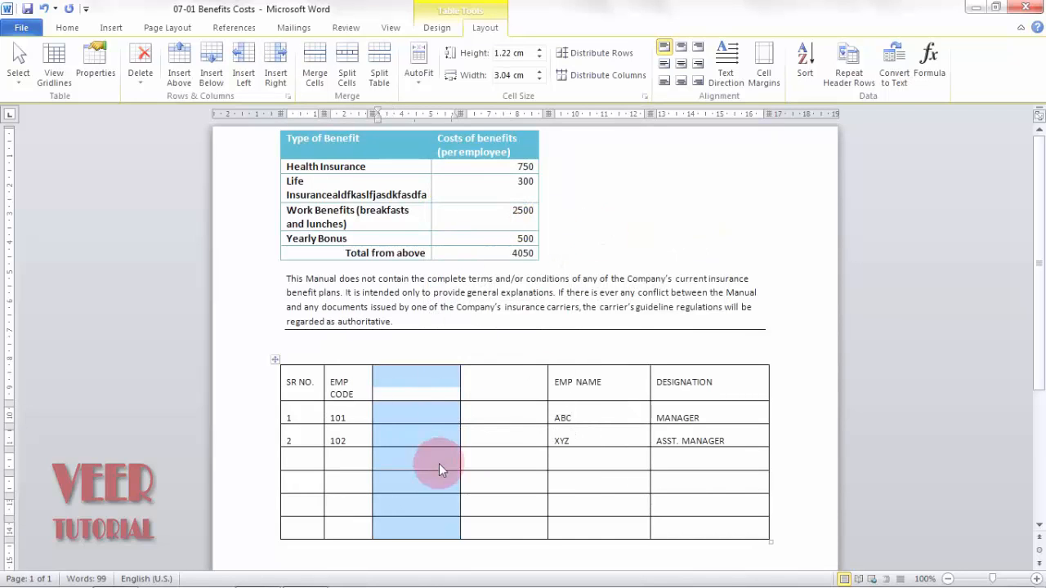
Step: Insert a third empty column to the right of the empty column next to EMP CODE, and clear the column selection
right_click(420, 450)
mouse_move(498, 270)
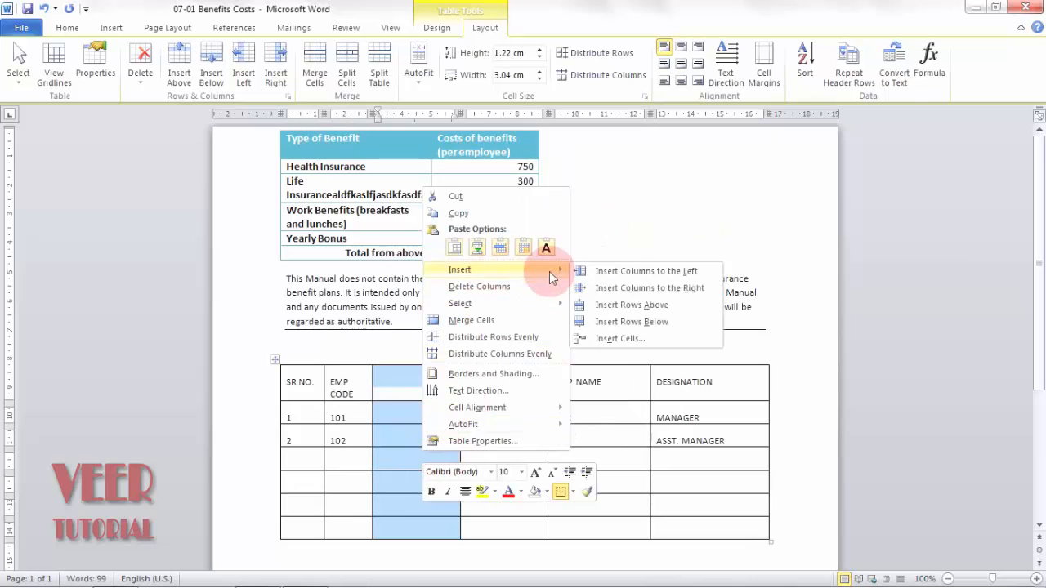
click(639, 289)
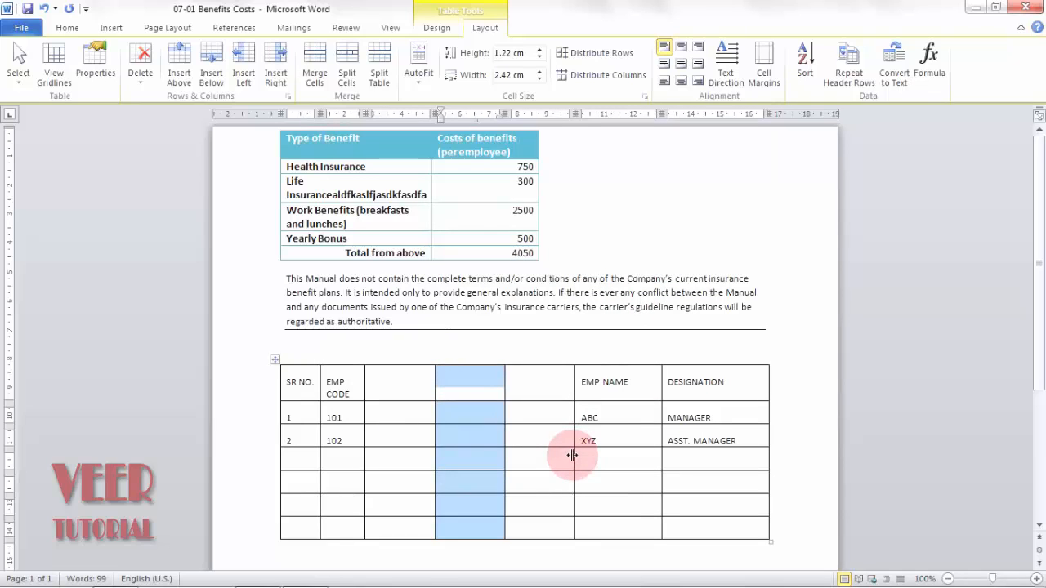
key(super)
key(super)
click(586, 431)
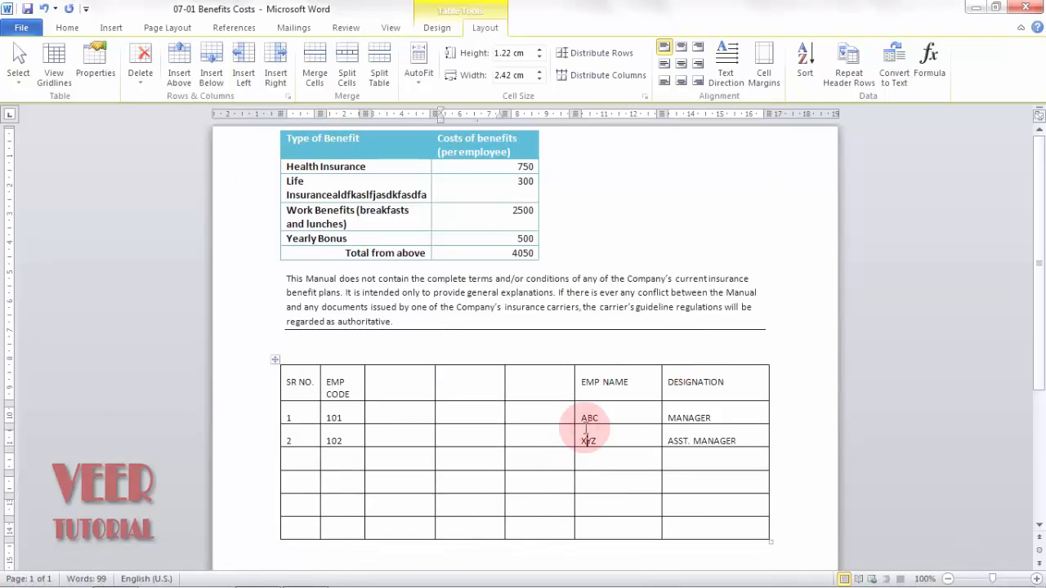